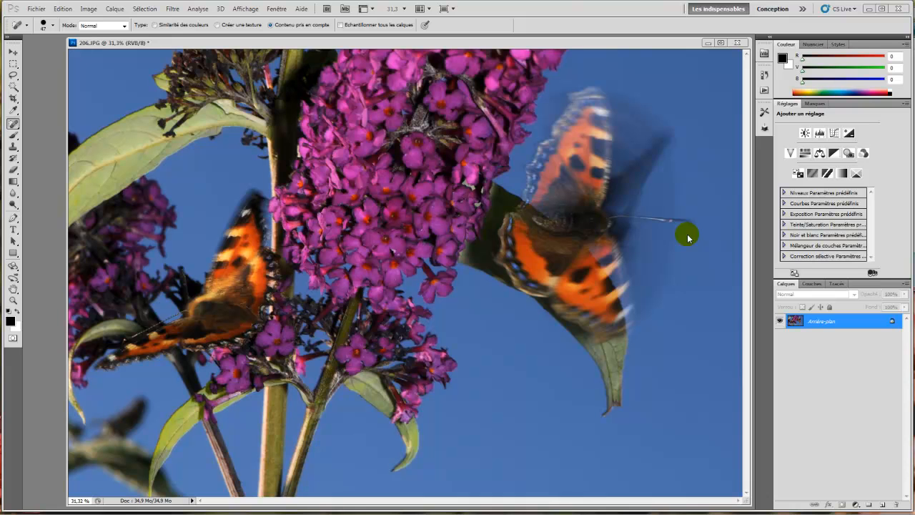
Step: Create a new action set named blog in an enlarged list of scripts
{"action": "left_click", "coordinate": [763, 90]}
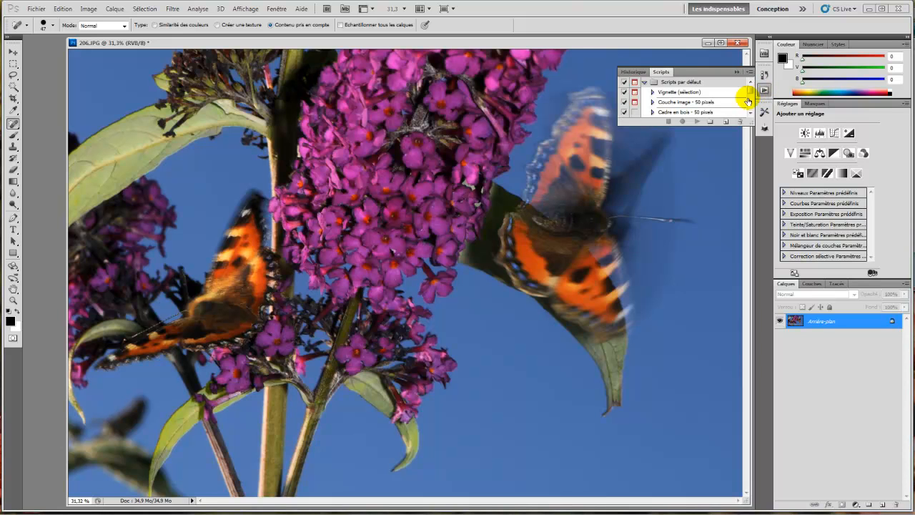
{"action": "left_click_drag", "start_coordinate": [700, 126], "coordinate": [694, 298]}
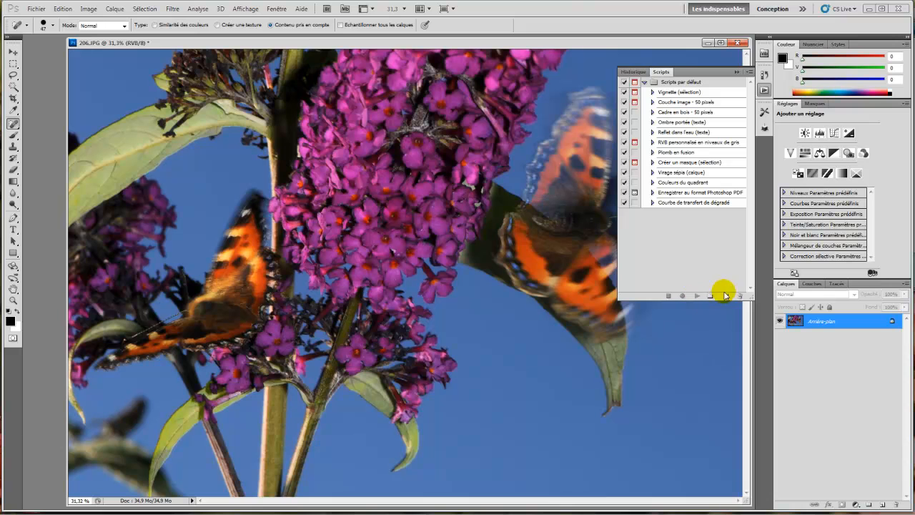
{"action": "left_click", "coordinate": [711, 296]}
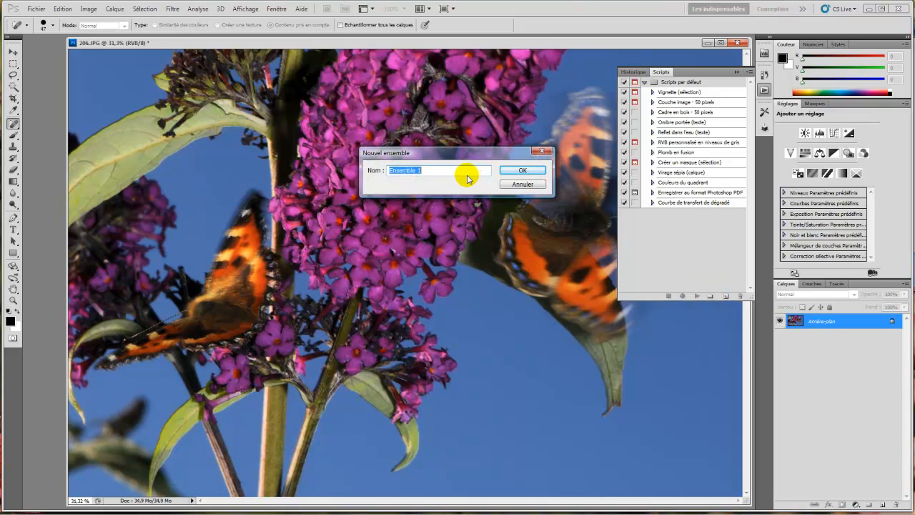
{"action": "type", "text": "blog"}
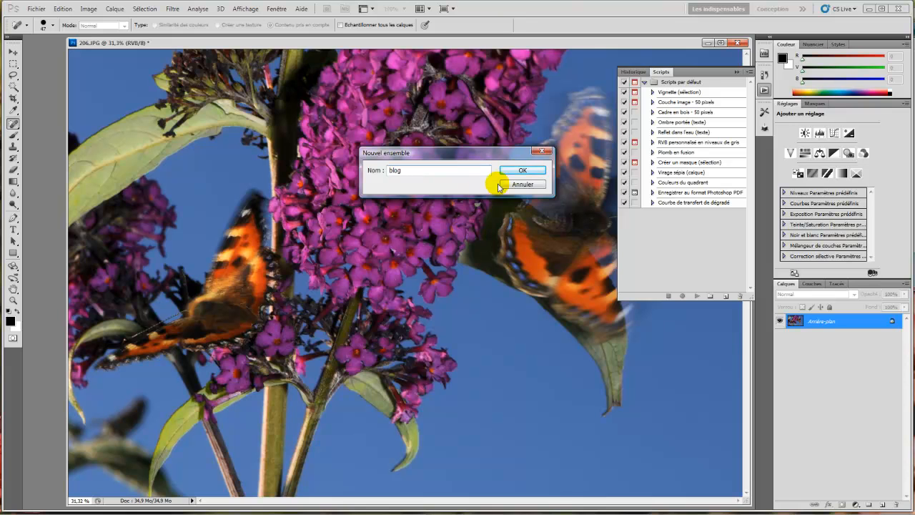
{"action": "left_click", "coordinate": [521, 172]}
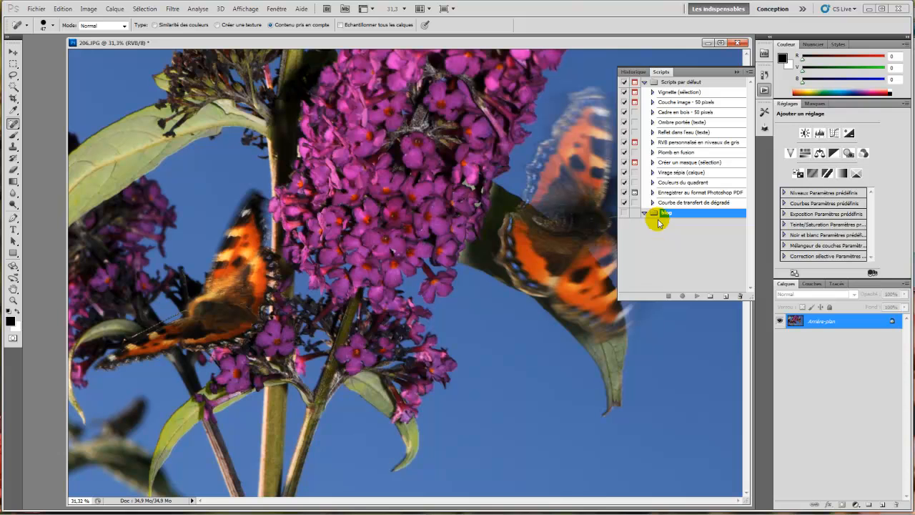
Step: Create an action named blog in the blog set, assign it the function key F12 and start recording
{"action": "left_click", "coordinate": [727, 297]}
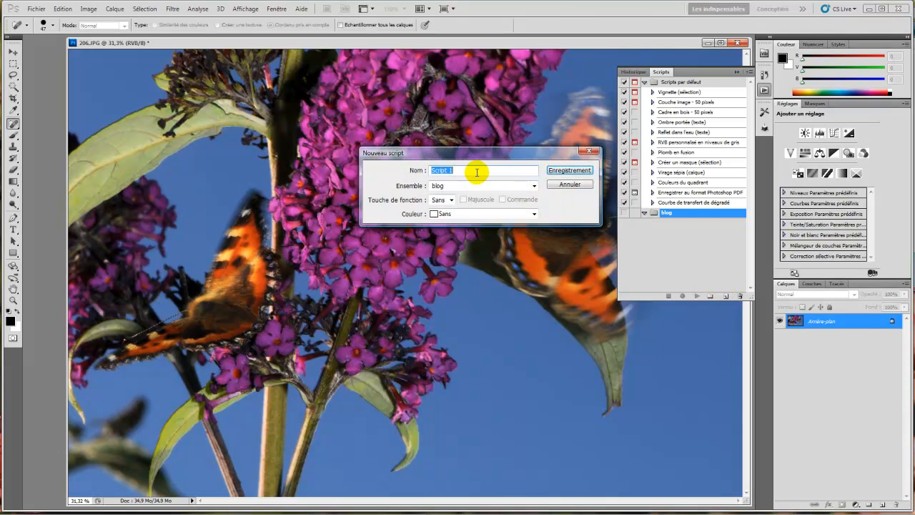
{"action": "type", "text": "blog"}
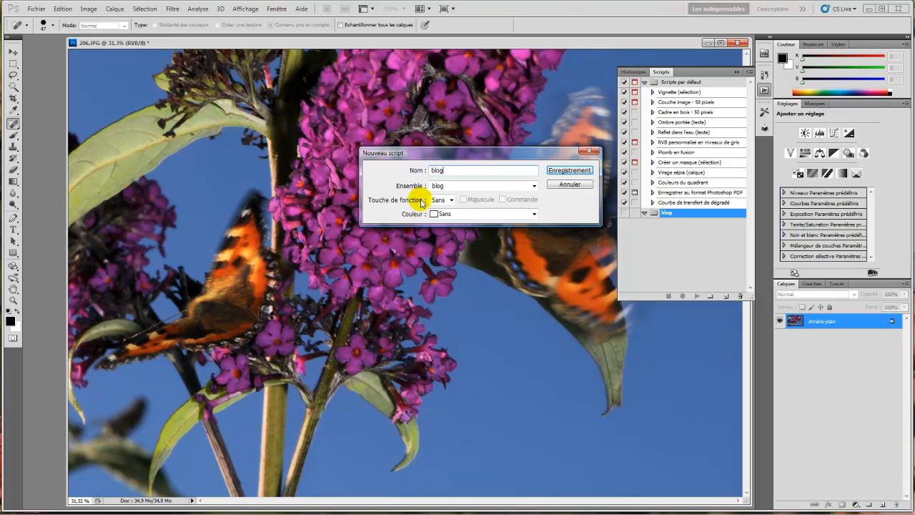
{"action": "left_click", "coordinate": [452, 201]}
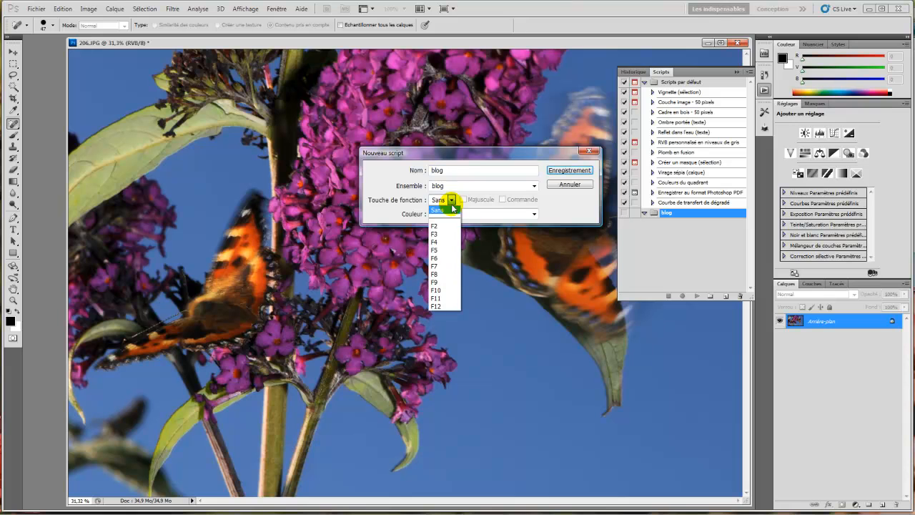
{"action": "left_click", "coordinate": [441, 305]}
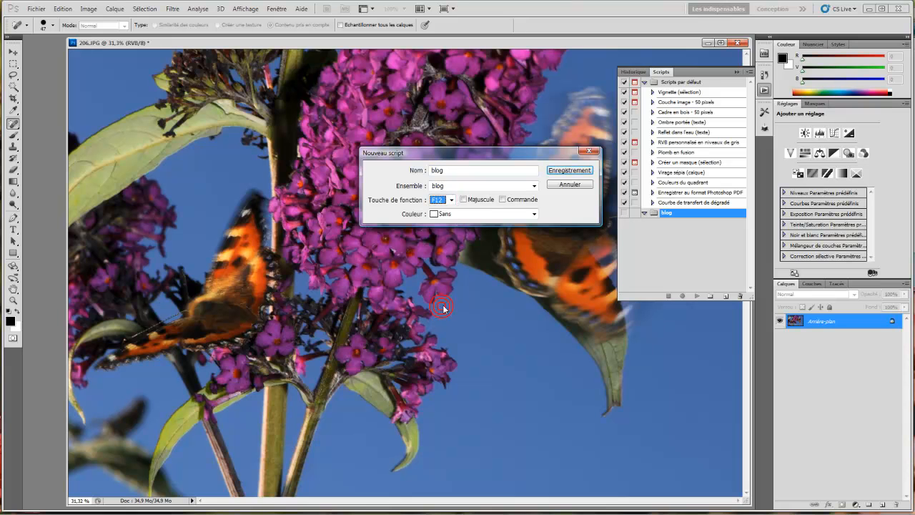
{"action": "left_click", "coordinate": [563, 172]}
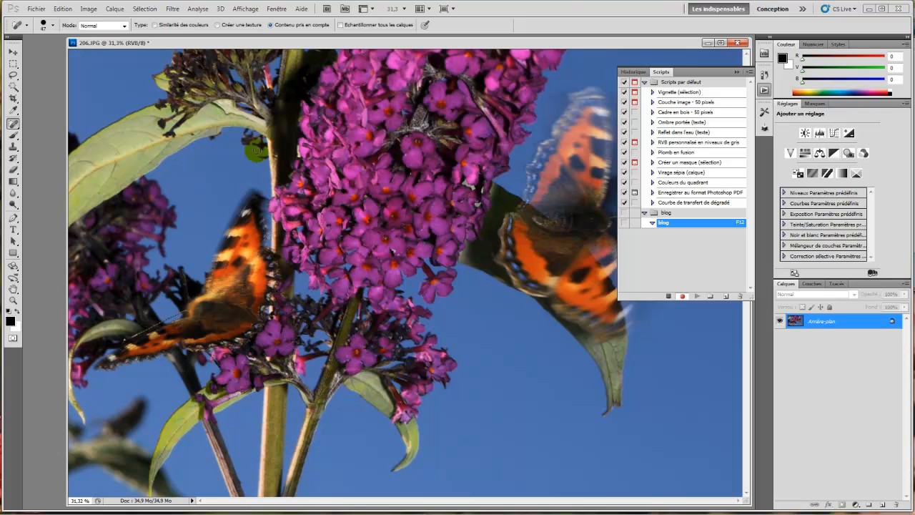
Step: Resize the image to a width of 1581 pixels with proportions kept, and fit it to the screen
{"action": "left_click", "coordinate": [90, 11]}
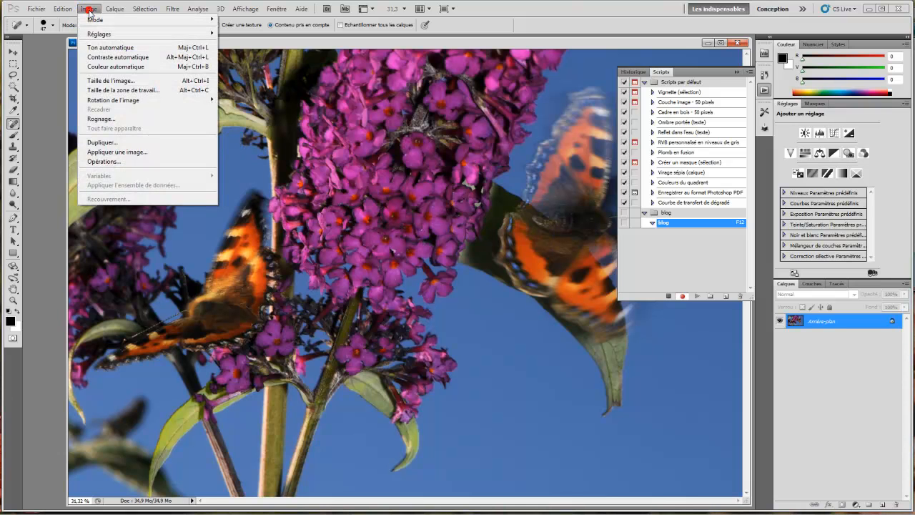
{"action": "left_click", "coordinate": [109, 80]}
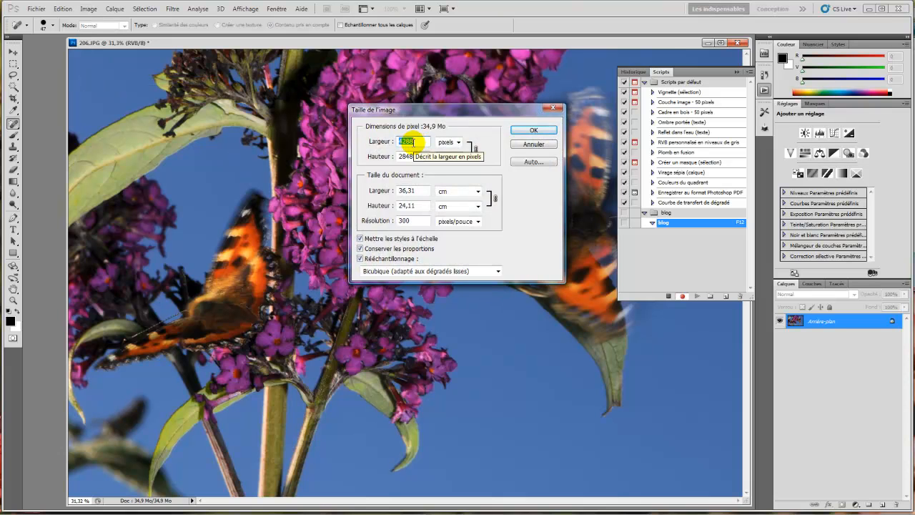
{"action": "type", "text": "1"}
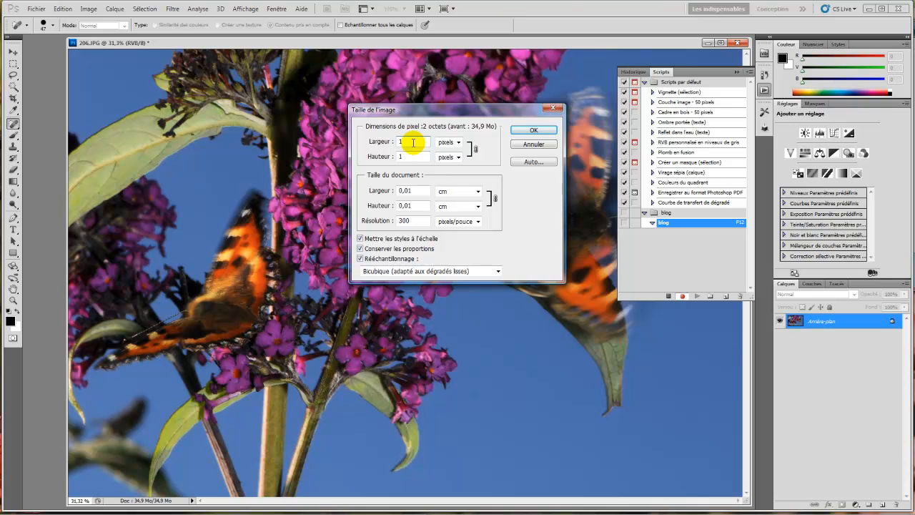
{"action": "type", "text": "581"}
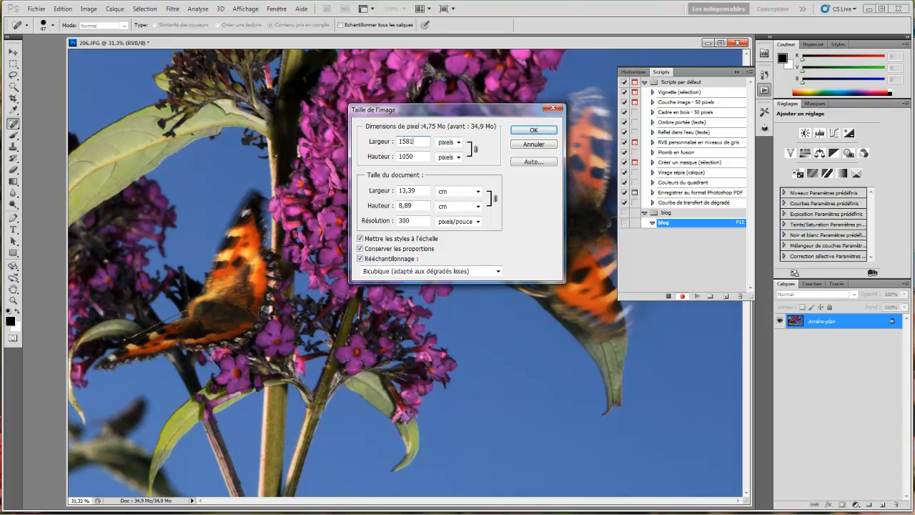
{"action": "left_click", "coordinate": [528, 132]}
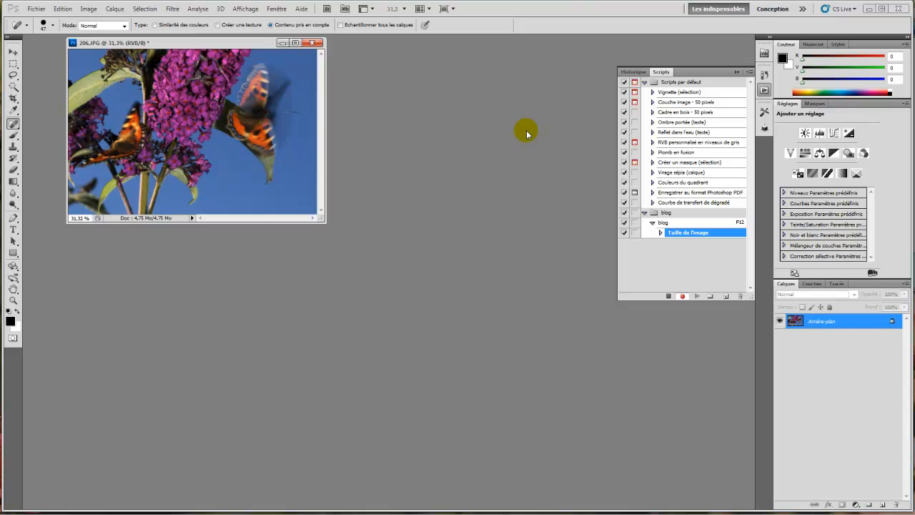
{"action": "key", "text": "ctrl+0"}
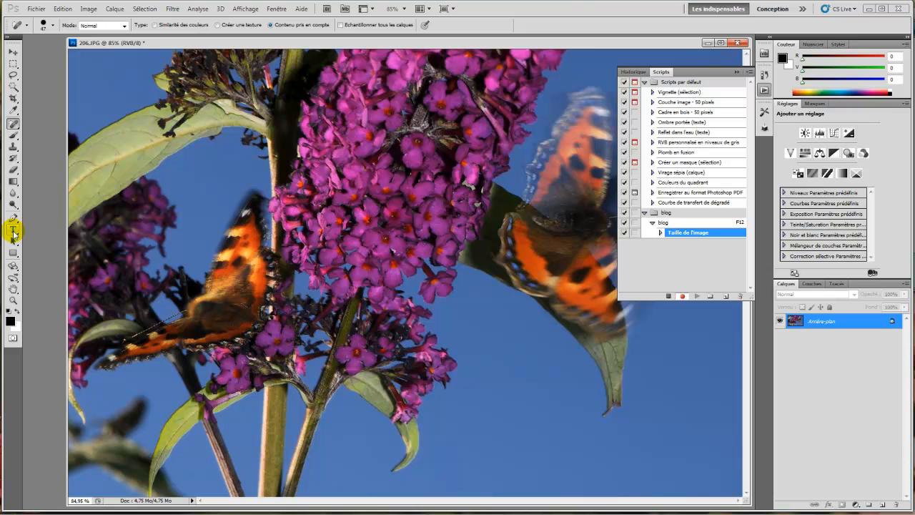
Step: Set up the horizontal Type tool with the Arial font at 60 pt
{"action": "left_click", "coordinate": [13, 231]}
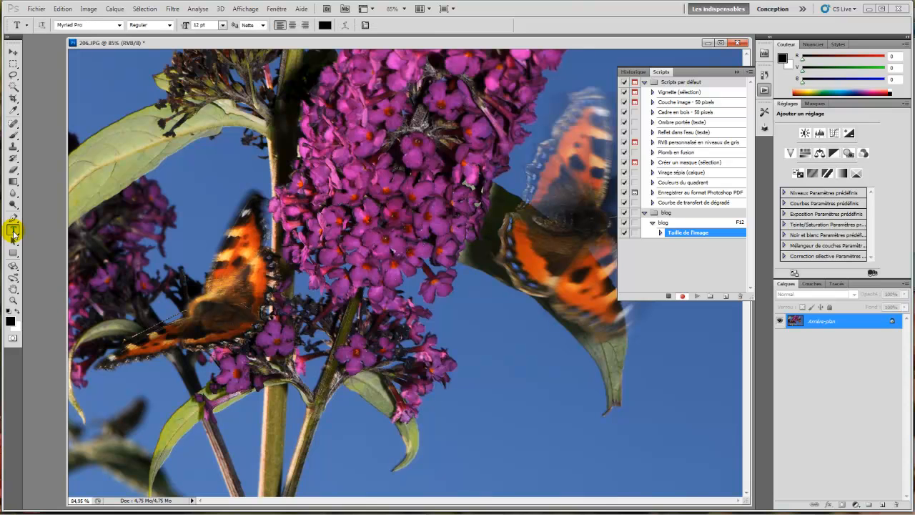
{"action": "left_click", "coordinate": [119, 25]}
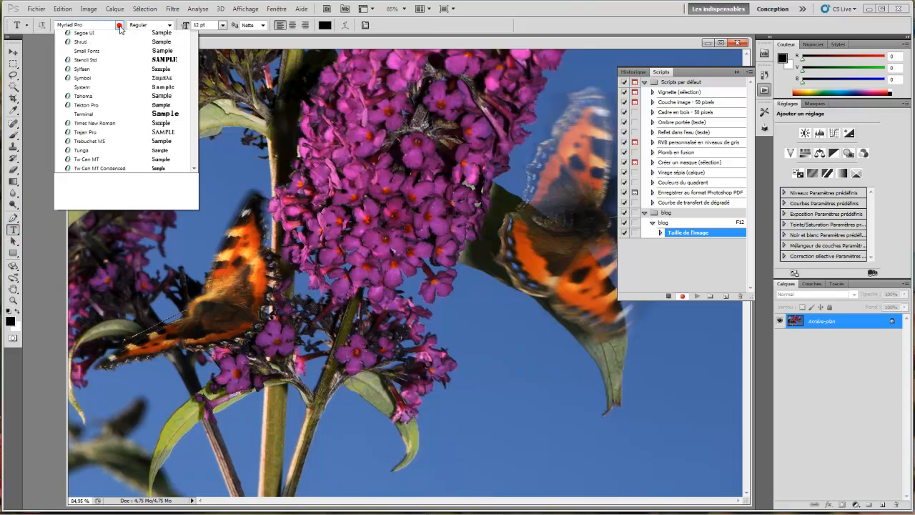
{"action": "left_click_drag", "start_coordinate": [190, 211], "coordinate": [196, 47]}
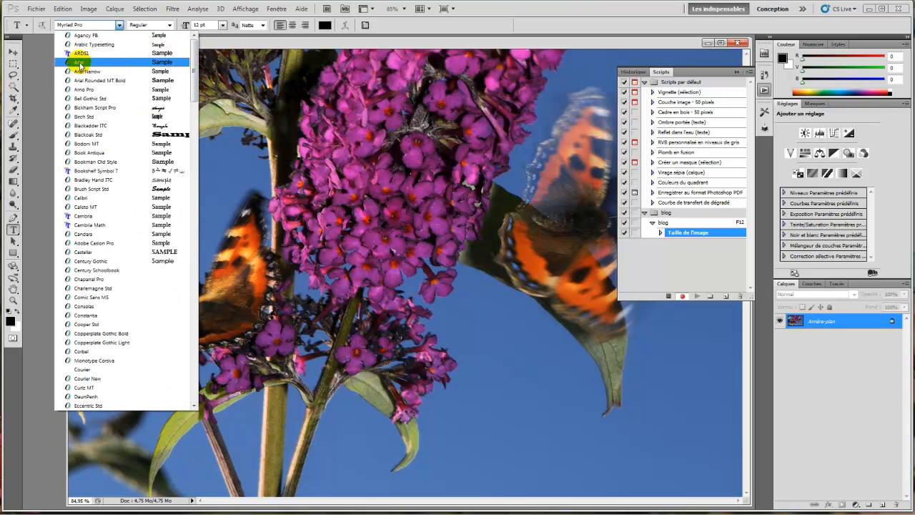
{"action": "left_click", "coordinate": [78, 62]}
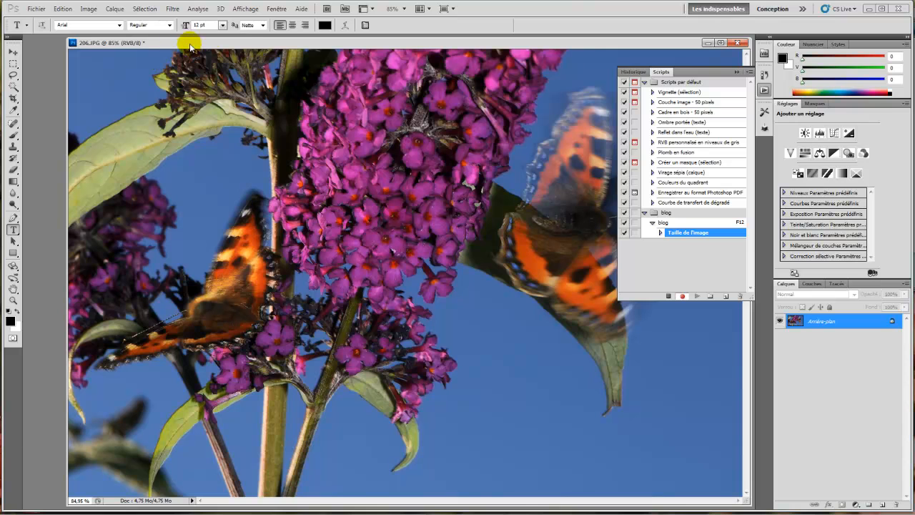
{"action": "left_click", "coordinate": [222, 26]}
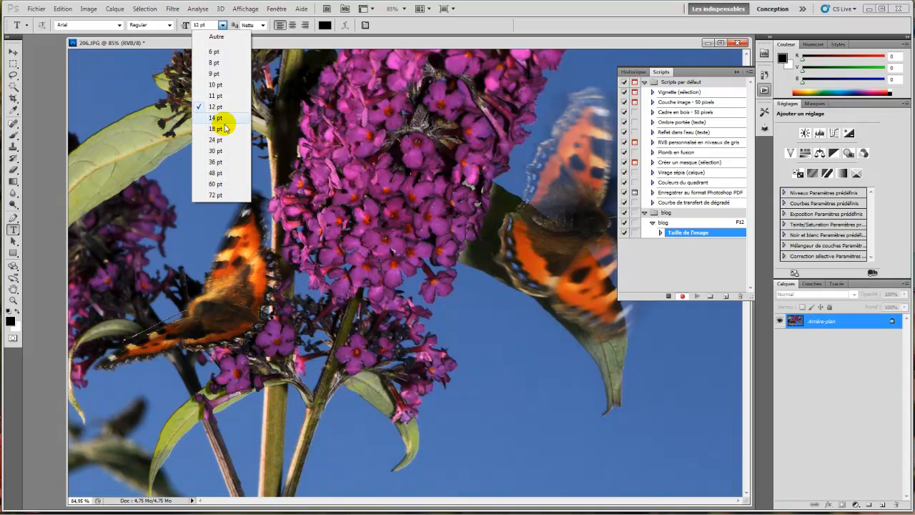
{"action": "left_click", "coordinate": [215, 185]}
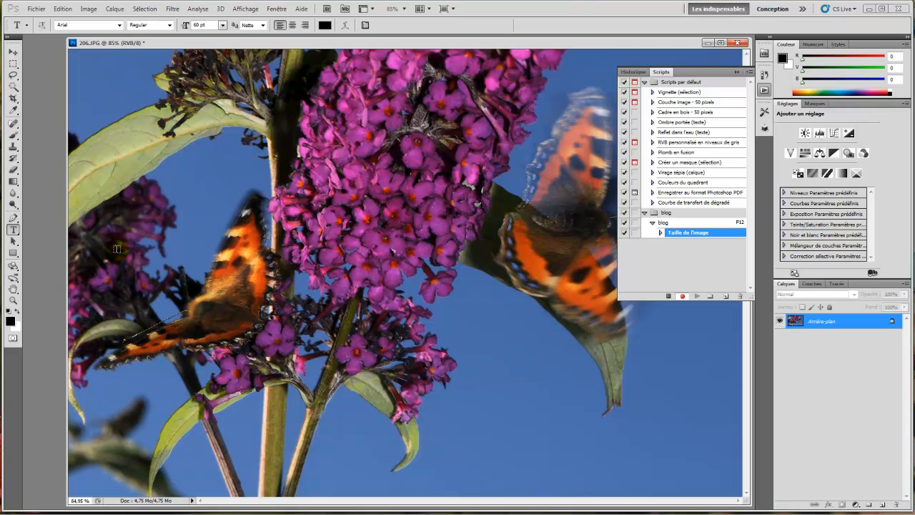
Step: Add the text MICROMICK across the middle of the photo and move it slightly down and to the right
{"action": "left_click", "coordinate": [84, 295]}
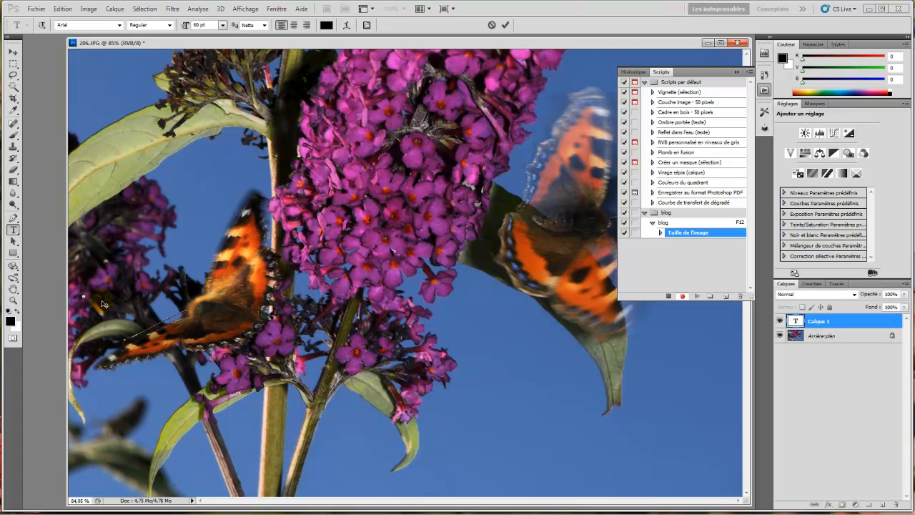
{"action": "type", "text": "MICR"}
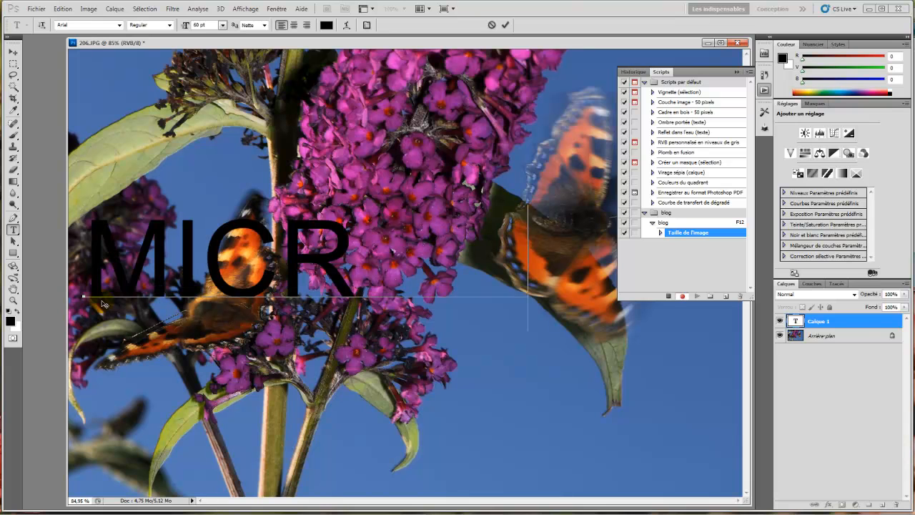
{"action": "type", "text": "OMIC"}
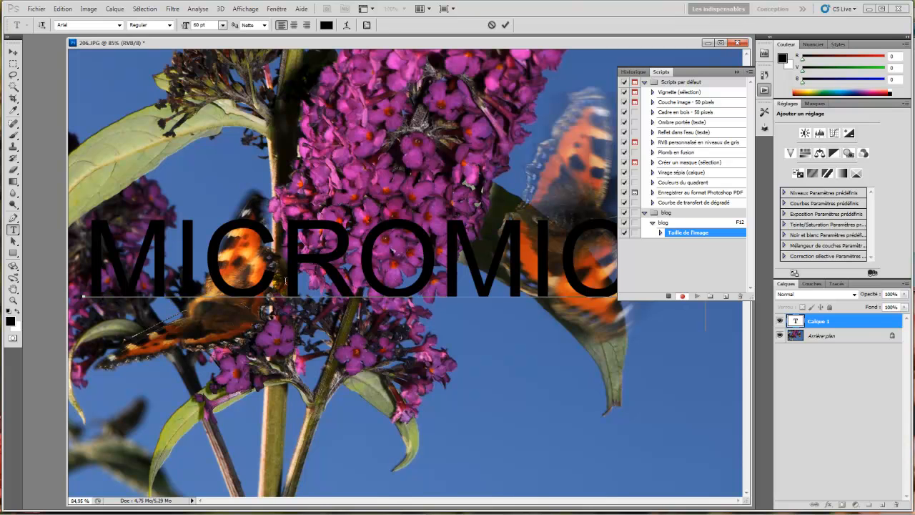
{"action": "left_click", "coordinate": [736, 74]}
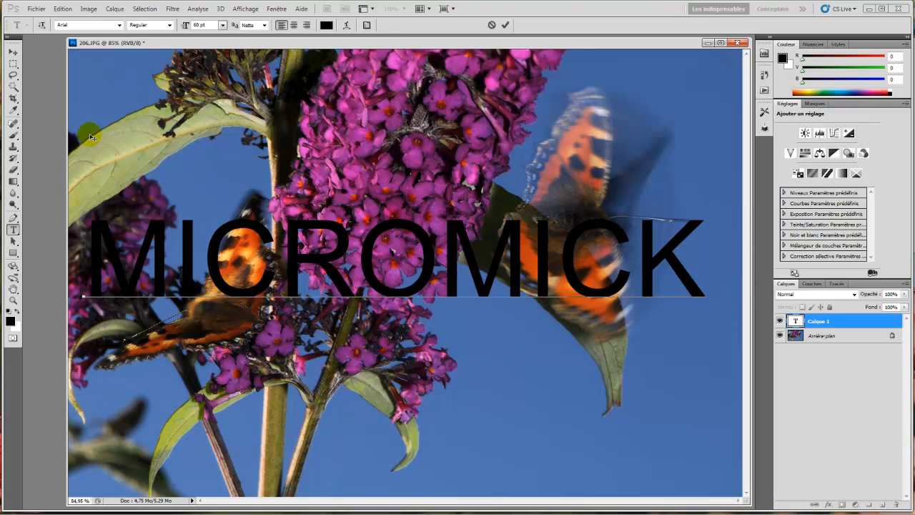
{"action": "left_click", "coordinate": [14, 52]}
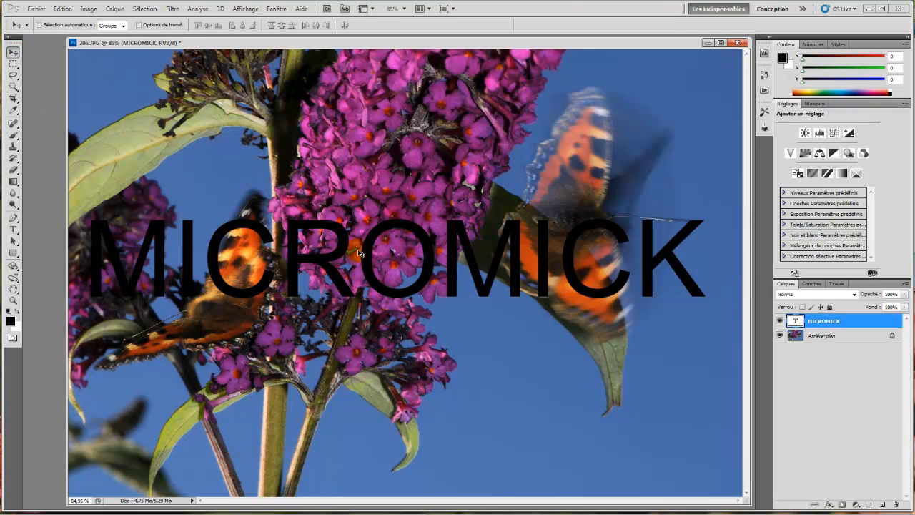
{"action": "left_click_drag", "start_coordinate": [376, 261], "coordinate": [386, 283]}
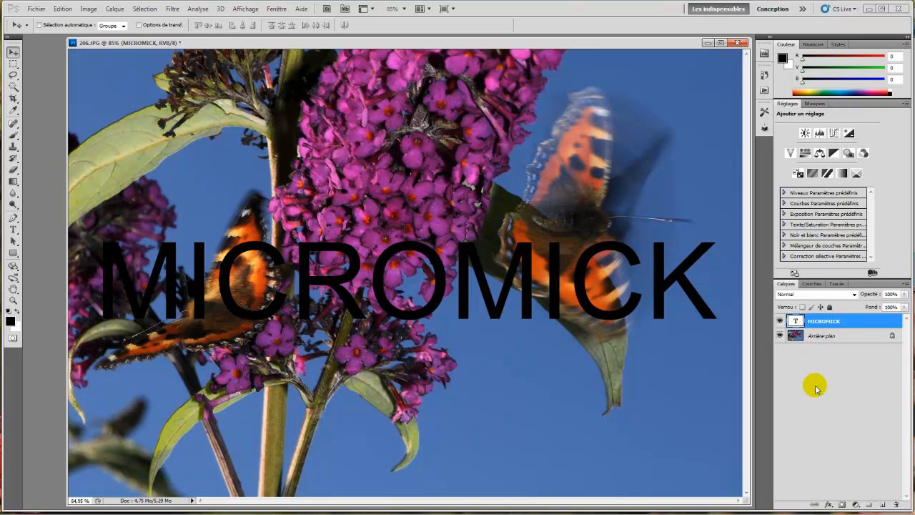
Step: Open the blending options of the MICROMICK text layer and enable an outer glow
{"action": "mouse_move", "coordinate": [829, 508]}
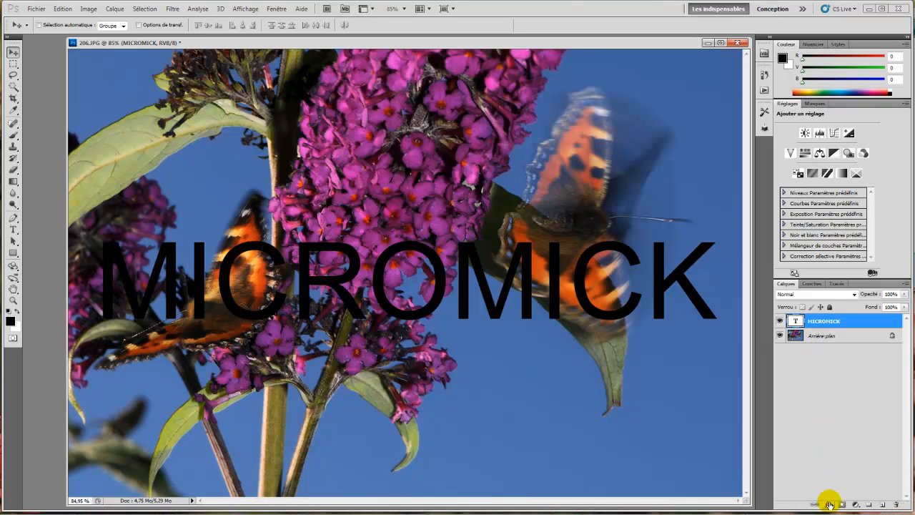
{"action": "left_click", "coordinate": [829, 504]}
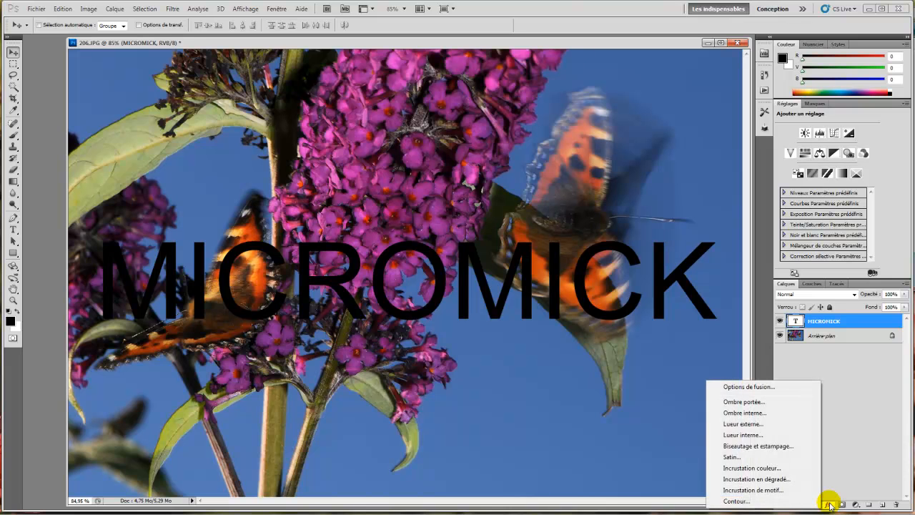
{"action": "left_click", "coordinate": [746, 387]}
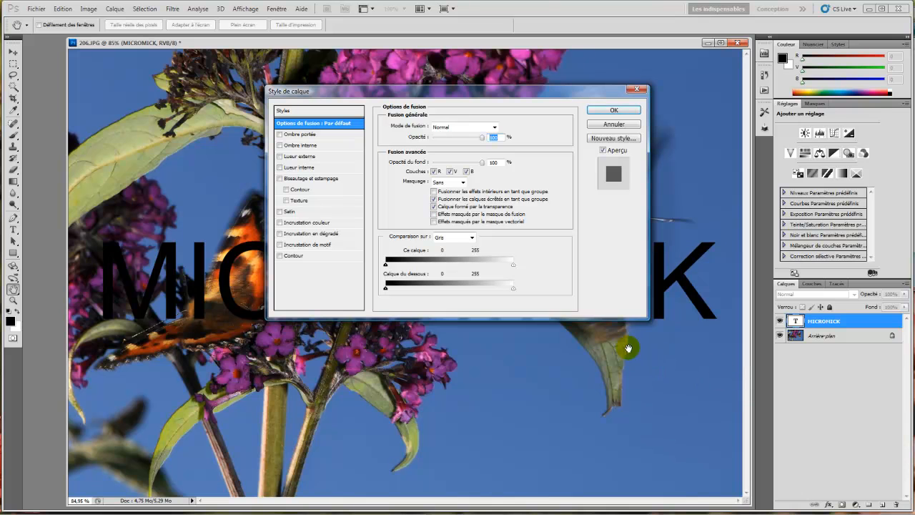
{"action": "mouse_move", "coordinate": [456, 91]}
{"action": "left_mouse_down"}
{"action": "mouse_move", "coordinate": [529, 77]}
{"action": "mouse_move", "coordinate": [576, 35]}
{"action": "left_mouse_up"}
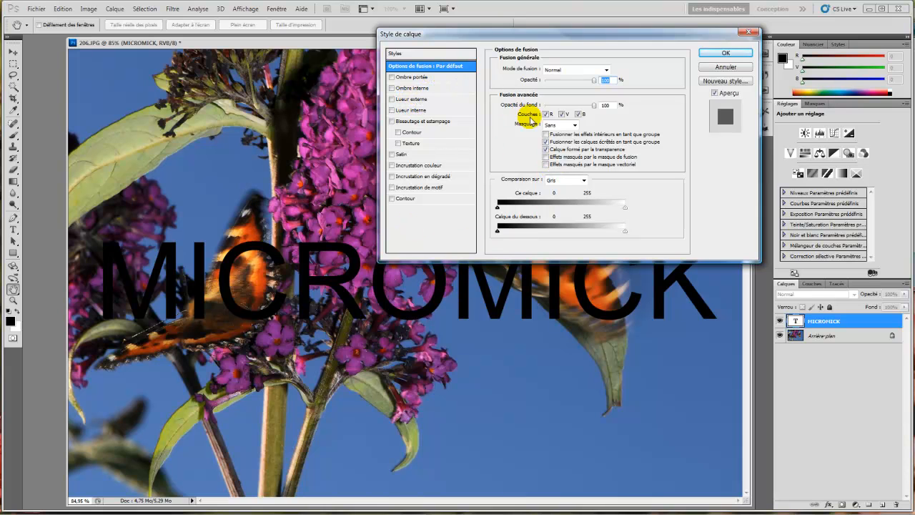
{"action": "left_click", "coordinate": [391, 100]}
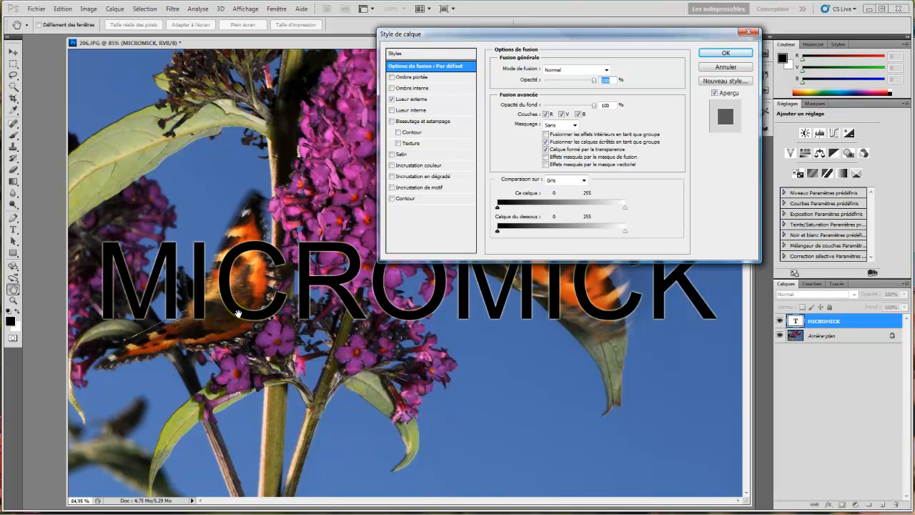
Step: Set the MICROMICK layer's fill opacity to 0% and its overall opacity to 5%, and apply the layer style
{"action": "left_click", "coordinate": [594, 106]}
{"action": "left_click_drag", "start_coordinate": [594, 106], "coordinate": [522, 107]}
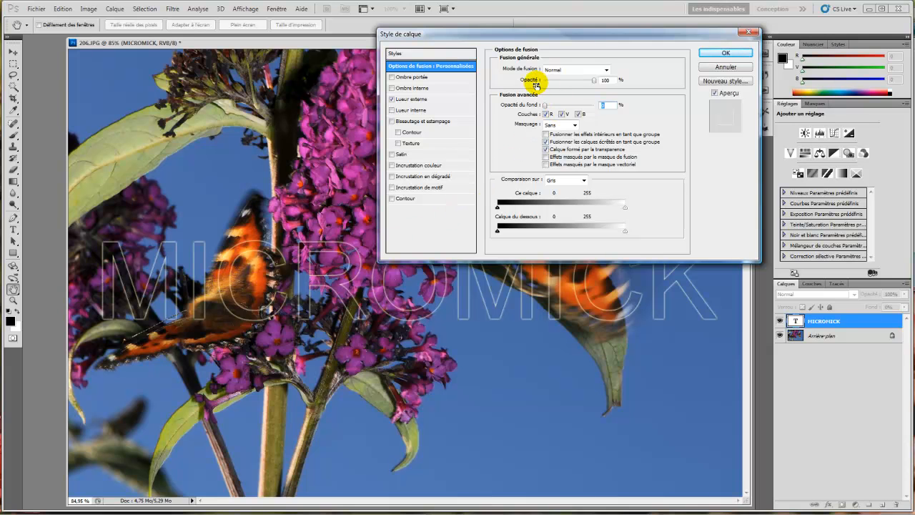
{"action": "left_click_drag", "start_coordinate": [594, 82], "coordinate": [549, 83]}
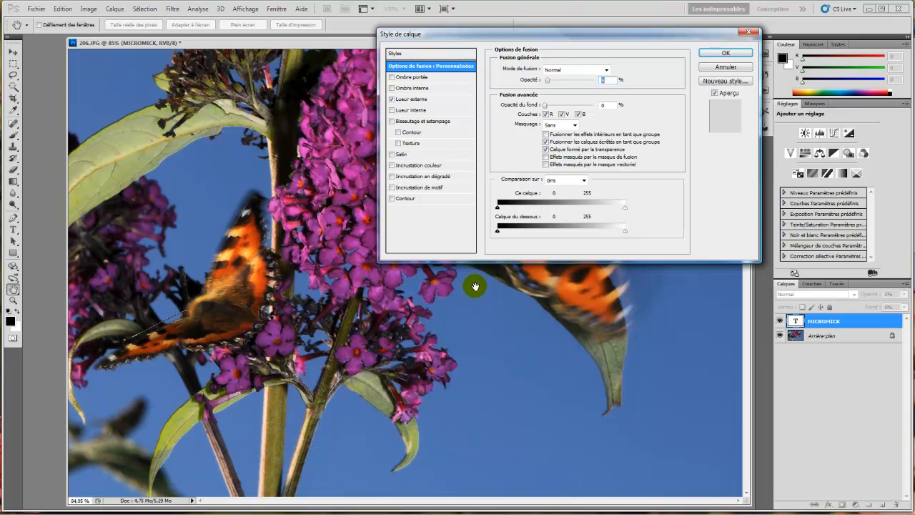
{"action": "left_click", "coordinate": [725, 54]}
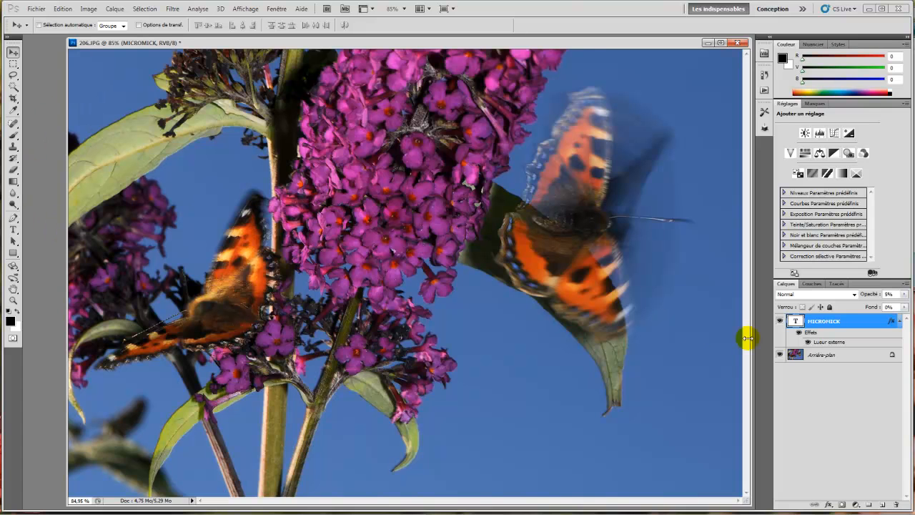
Step: Select the background layer and set up the Type tool with the Brush Script Std font at 18 pt
{"action": "left_click", "coordinate": [797, 356]}
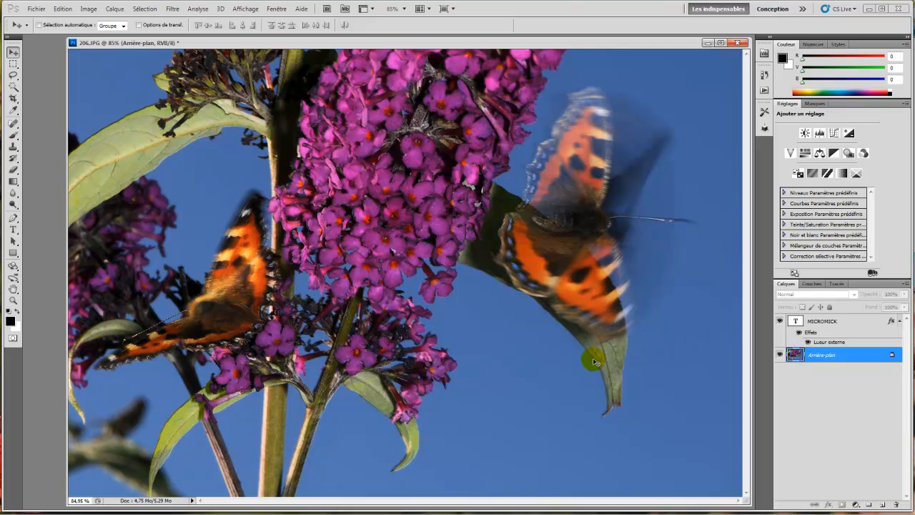
{"action": "left_click", "coordinate": [13, 232]}
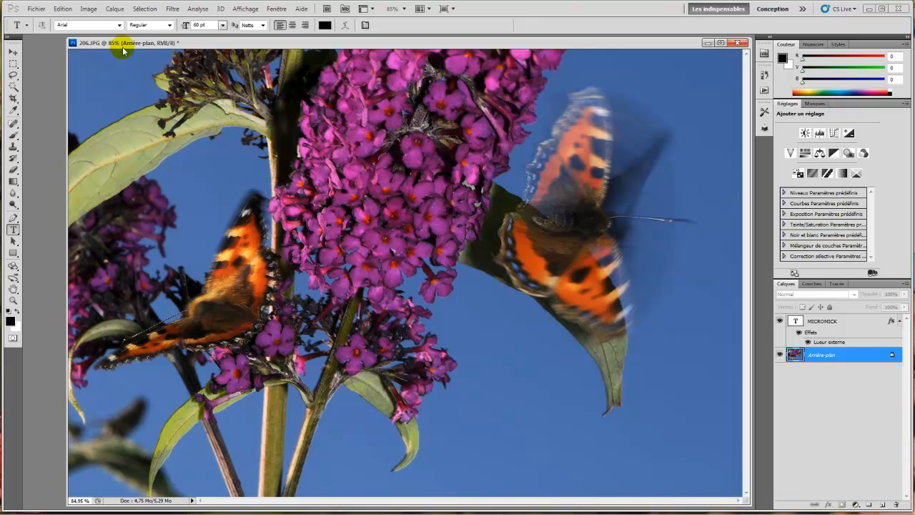
{"action": "left_click", "coordinate": [119, 25]}
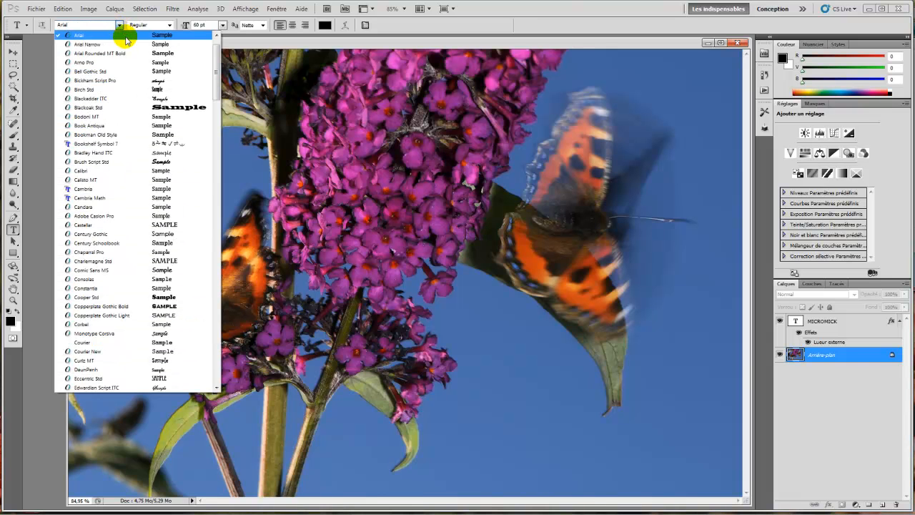
{"action": "left_click", "coordinate": [96, 162]}
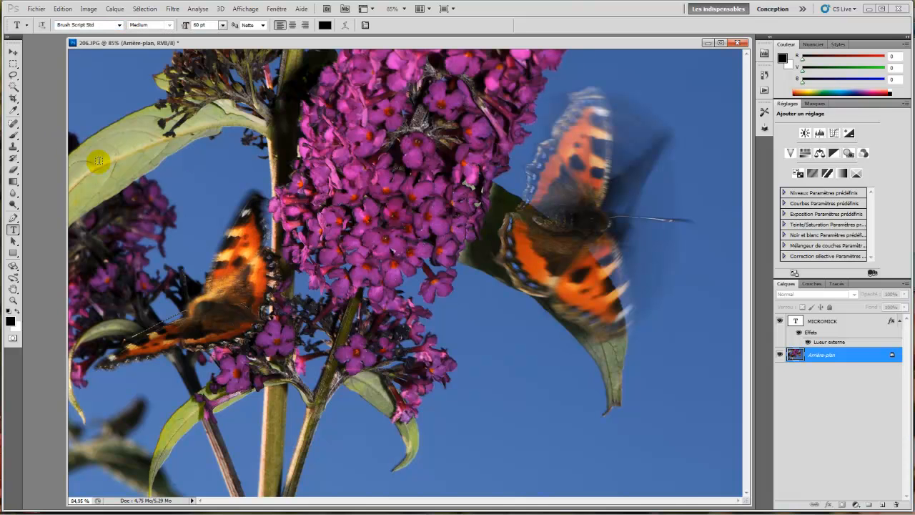
{"action": "left_click", "coordinate": [222, 25]}
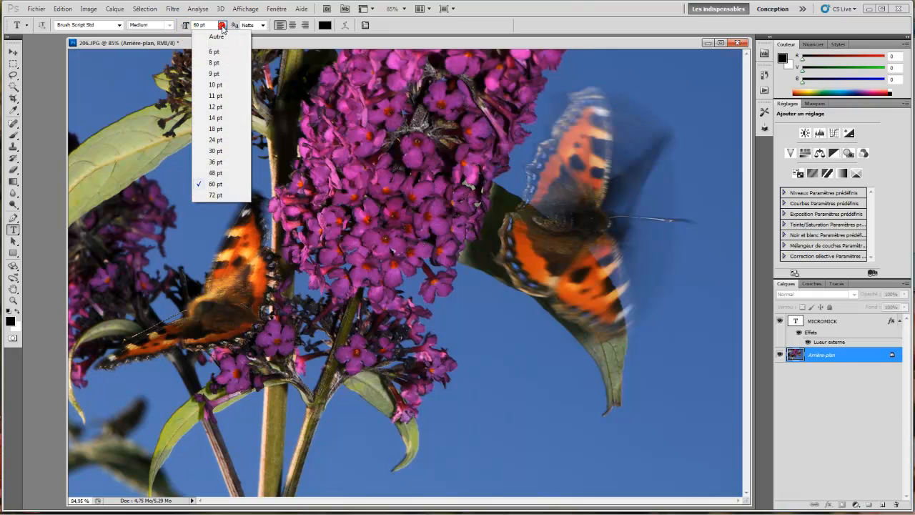
{"action": "left_click", "coordinate": [215, 129]}
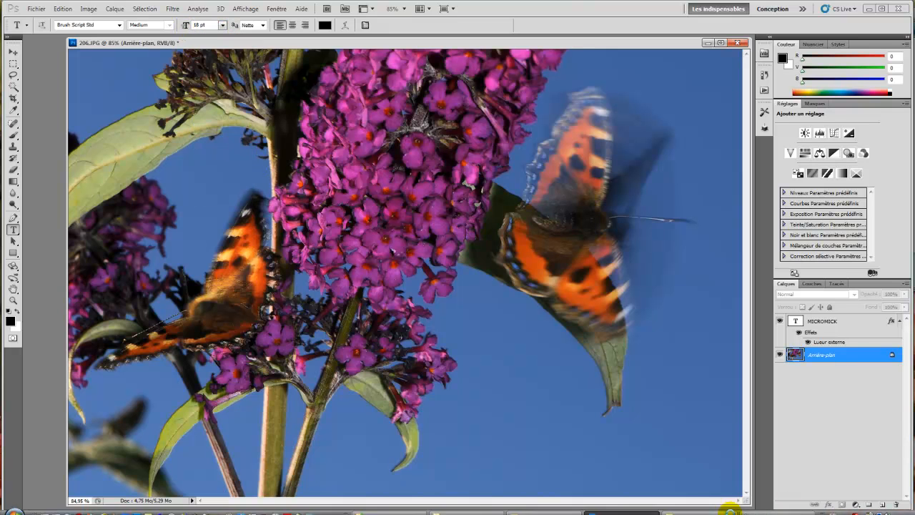
Step: Add the text ©Micromick in the lower-right corner of the photo and move it slightly to the left
{"action": "left_click", "coordinate": [573, 460]}
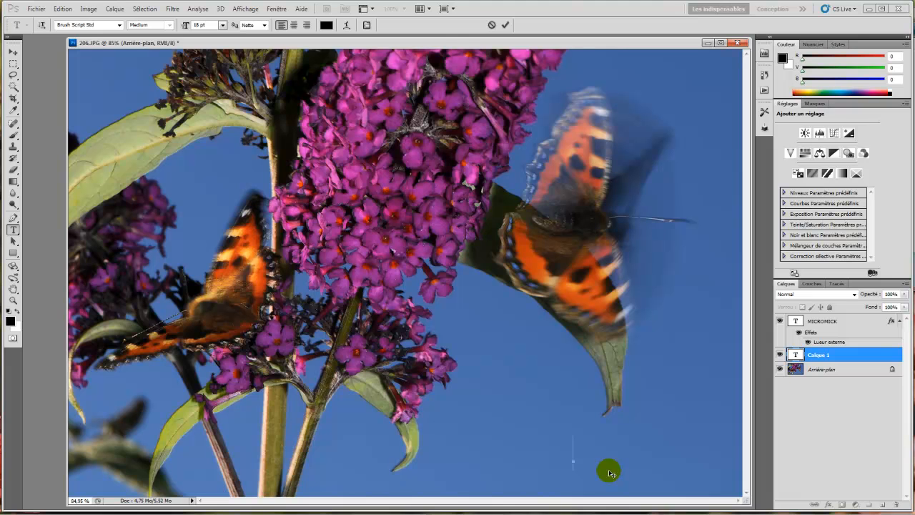
{"action": "type", "text": "©"}
{"action": "type", "text": "M"}
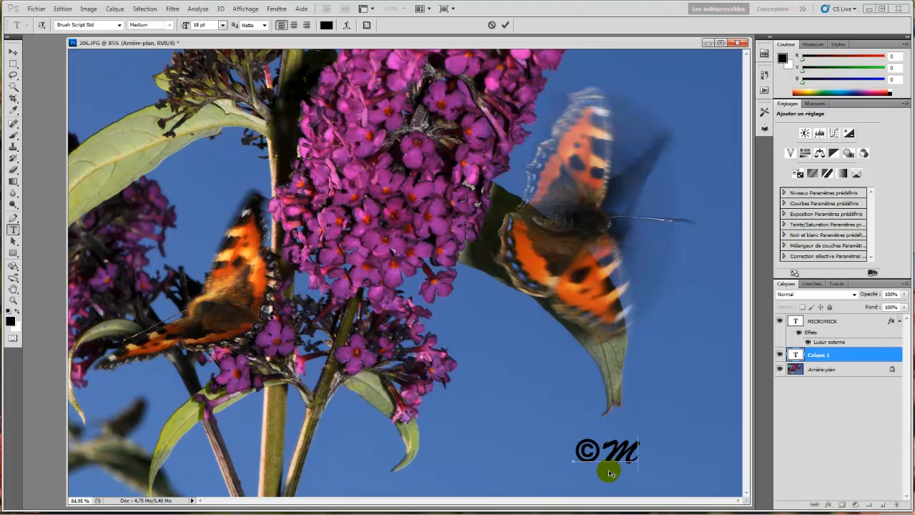
{"action": "type", "text": "icromick"}
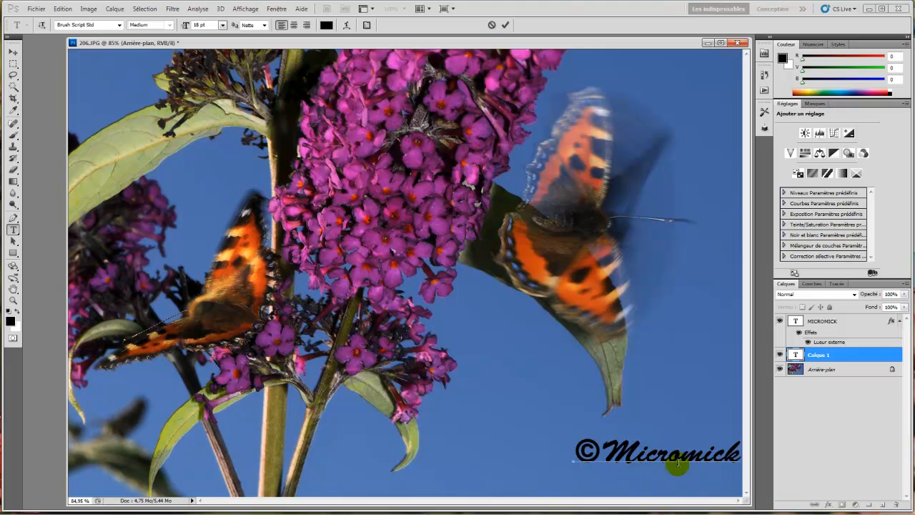
{"action": "left_click", "coordinate": [11, 53]}
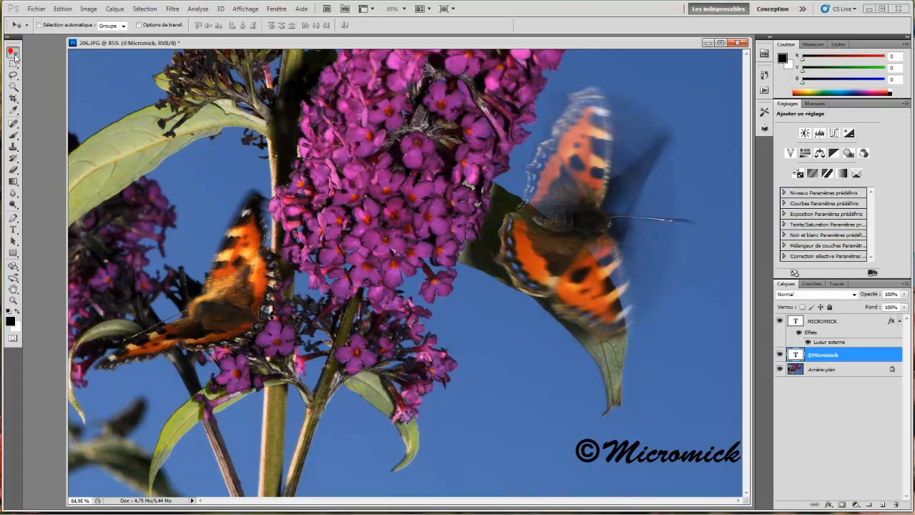
{"action": "left_click_drag", "start_coordinate": [654, 459], "coordinate": [614, 461]}
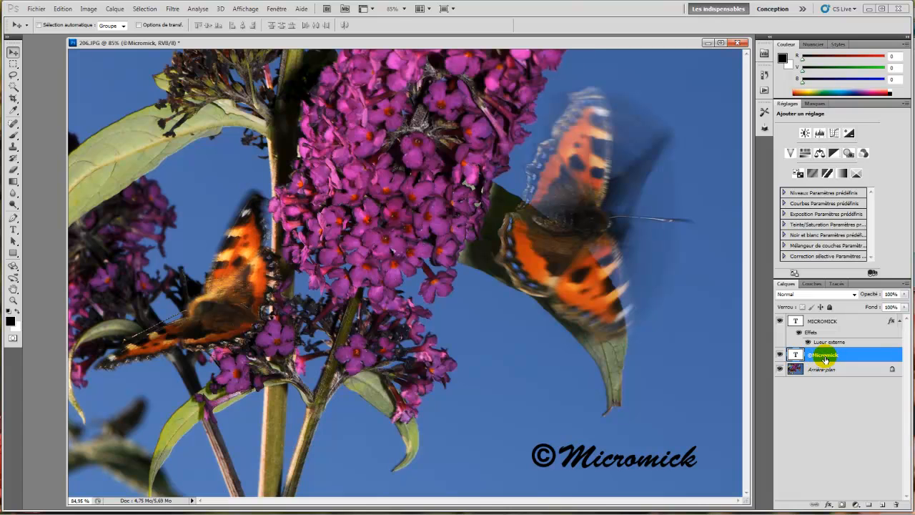
Step: Apply a bevel and emboss to the ©Micromick layer, with fill opacity 0% and overall opacity 83%
{"action": "left_click", "coordinate": [828, 504]}
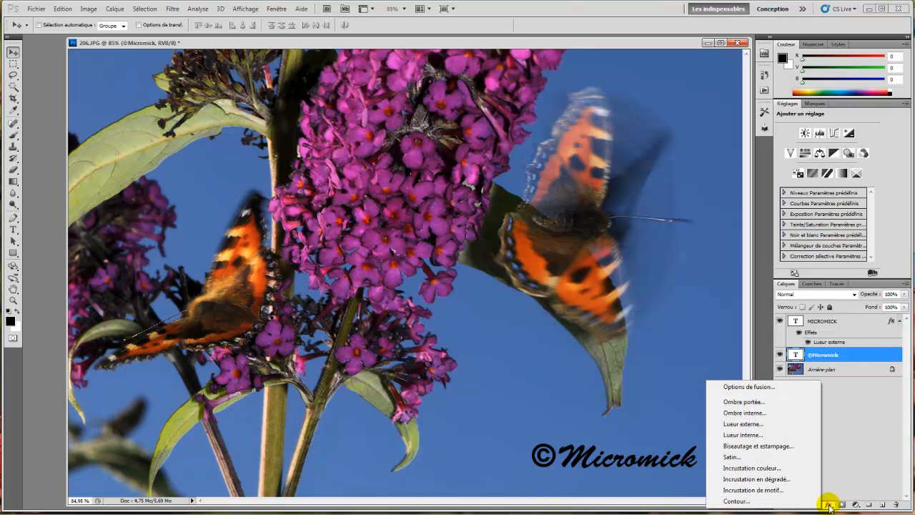
{"action": "left_click", "coordinate": [747, 386]}
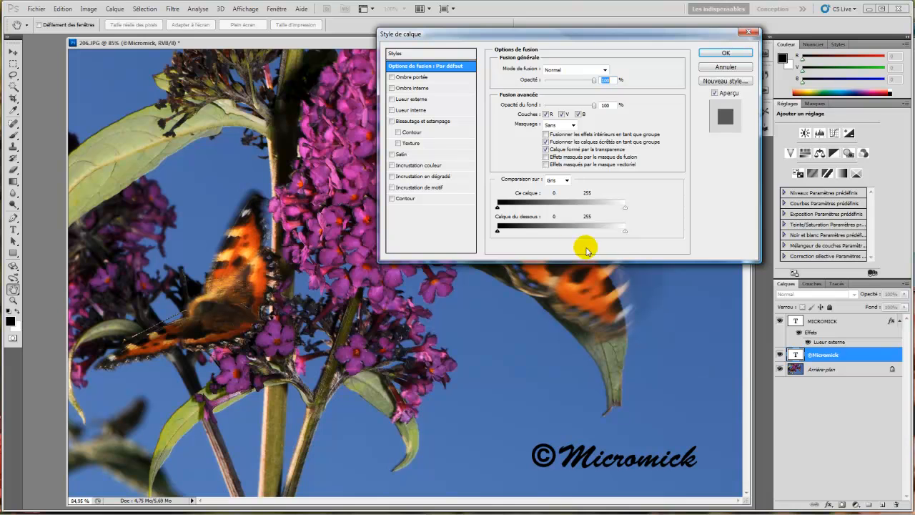
{"action": "left_click", "coordinate": [392, 121]}
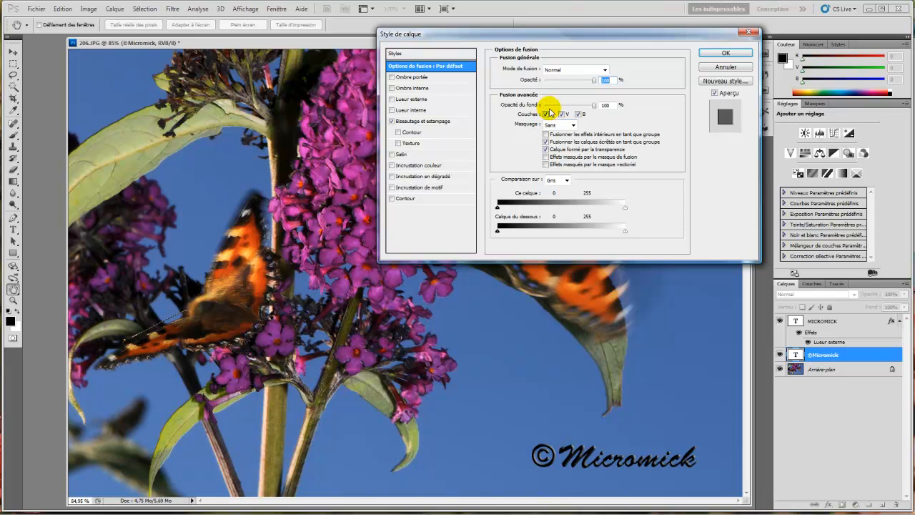
{"action": "left_click_drag", "start_coordinate": [594, 106], "coordinate": [538, 107]}
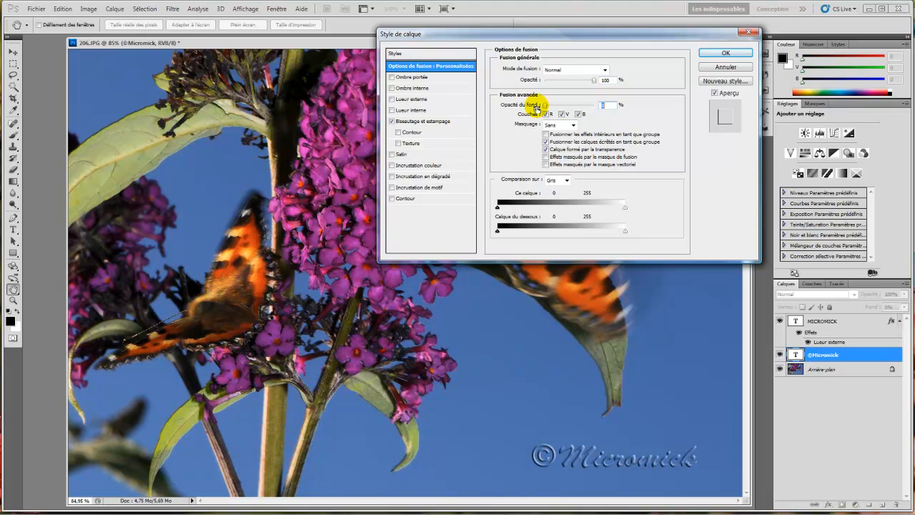
{"action": "left_click", "coordinate": [592, 82]}
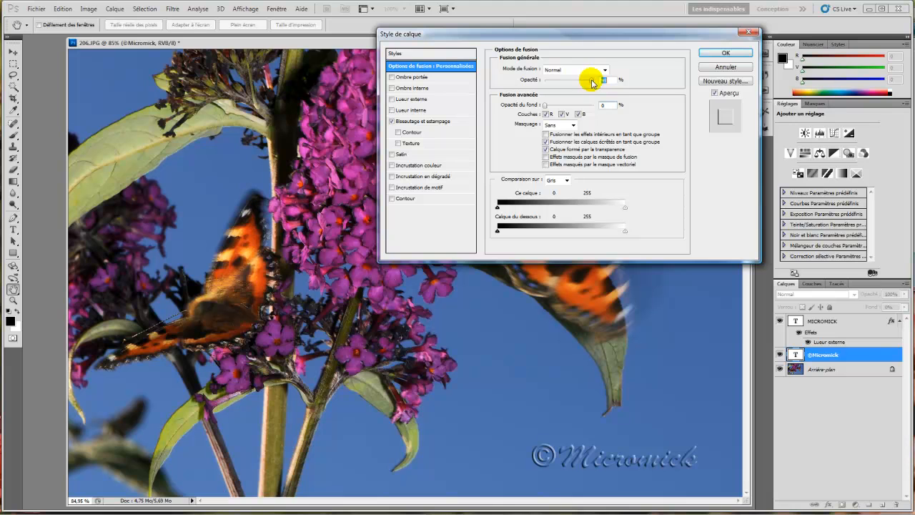
{"action": "left_click_drag", "start_coordinate": [589, 84], "coordinate": [586, 84]}
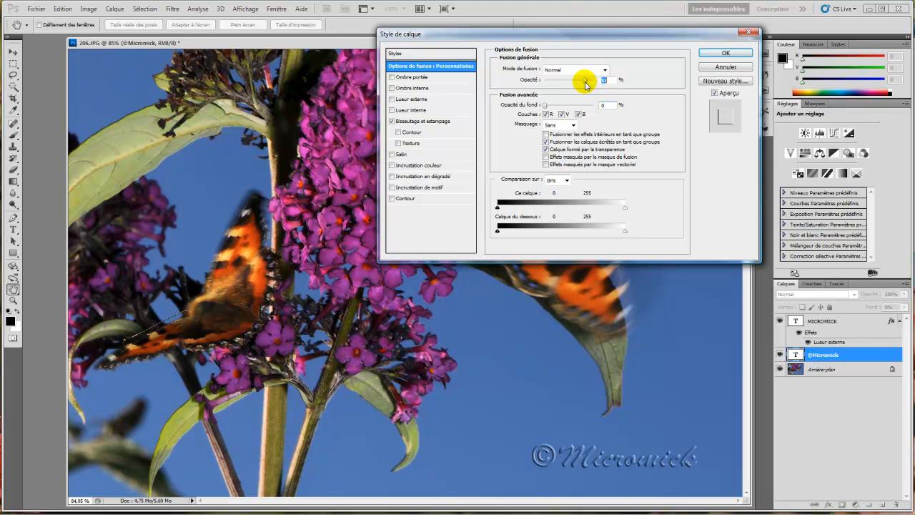
{"action": "left_click", "coordinate": [723, 57]}
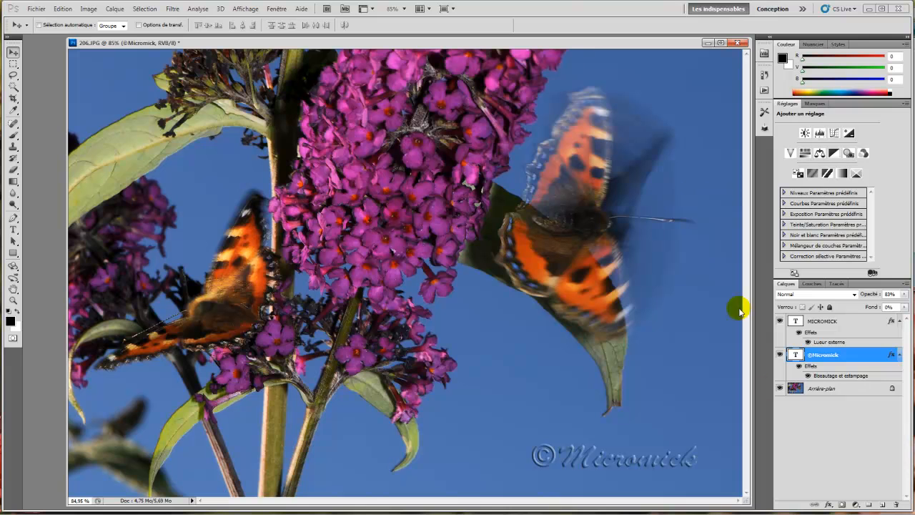
Step: Add a drop shadow with the default settings to the ©Micromick layer, and flatten the image
{"action": "left_click", "coordinate": [828, 505]}
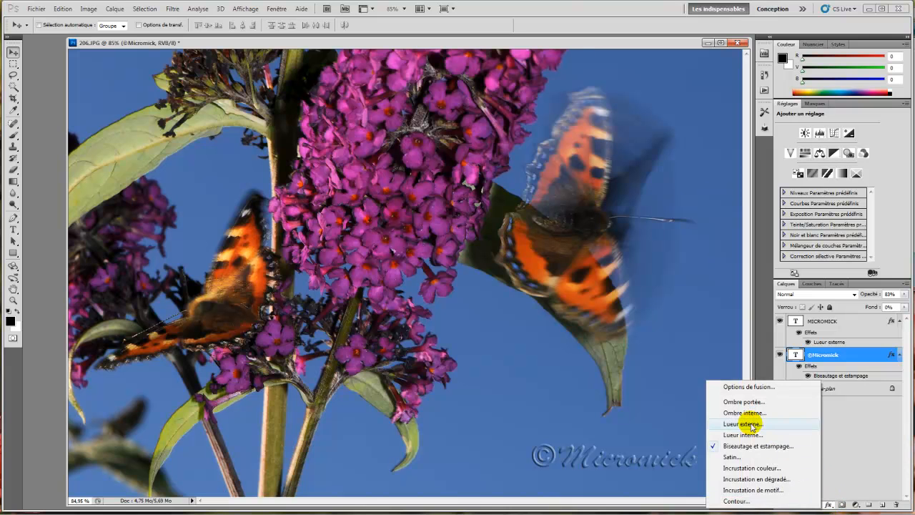
{"action": "left_click", "coordinate": [743, 402]}
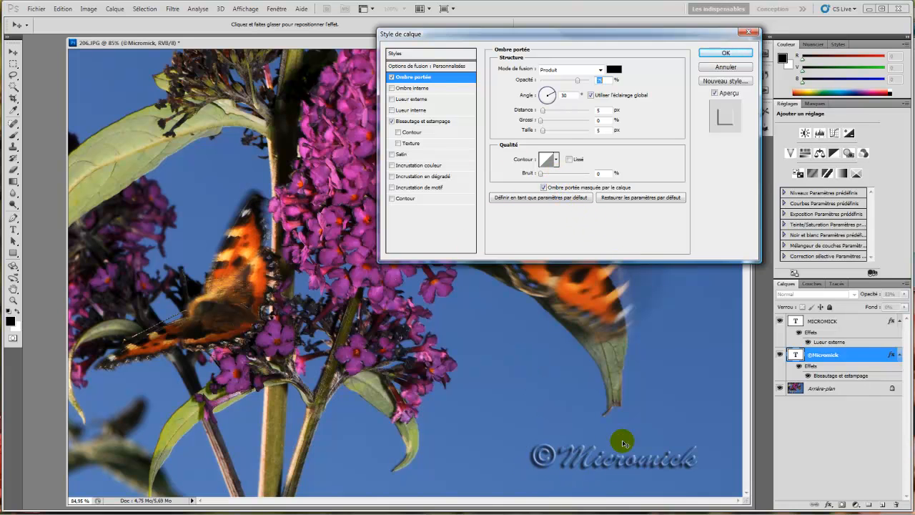
{"action": "left_click", "coordinate": [723, 57]}
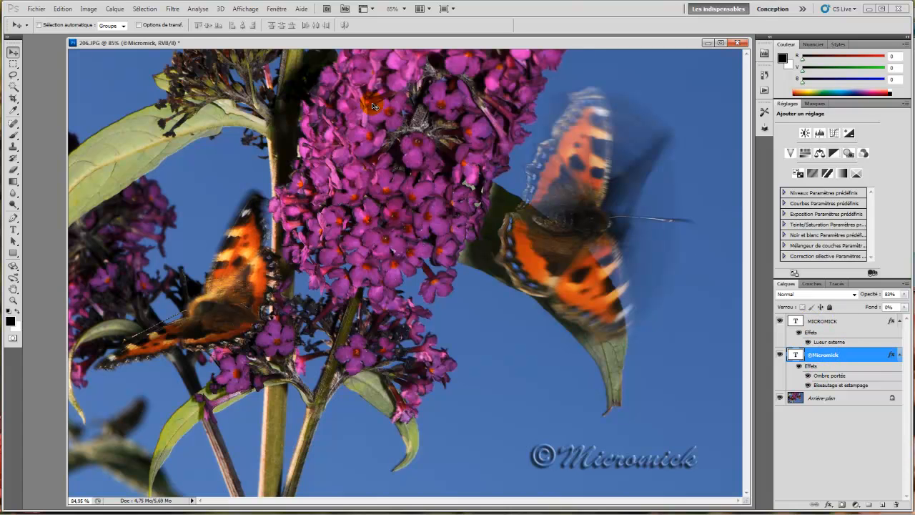
{"action": "left_click", "coordinate": [115, 9]}
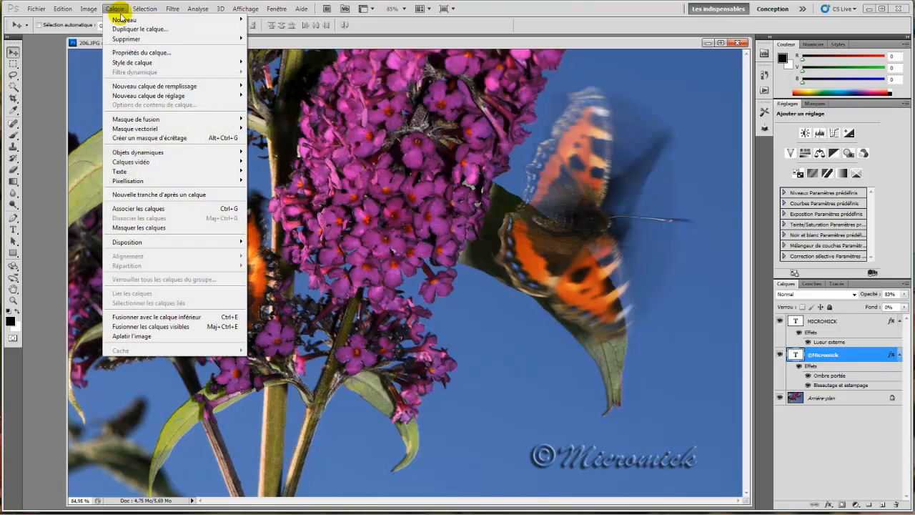
{"action": "left_click", "coordinate": [137, 337]}
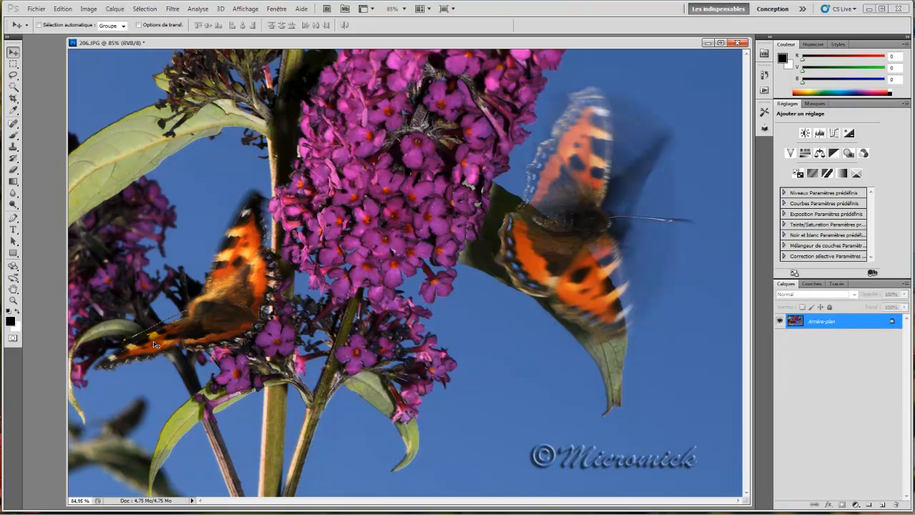
Step: Save the photo as the JPEG file 206.jpg in the Blog photos folder, with medium quality 5 and the baseline standard format
{"action": "left_click", "coordinate": [36, 10]}
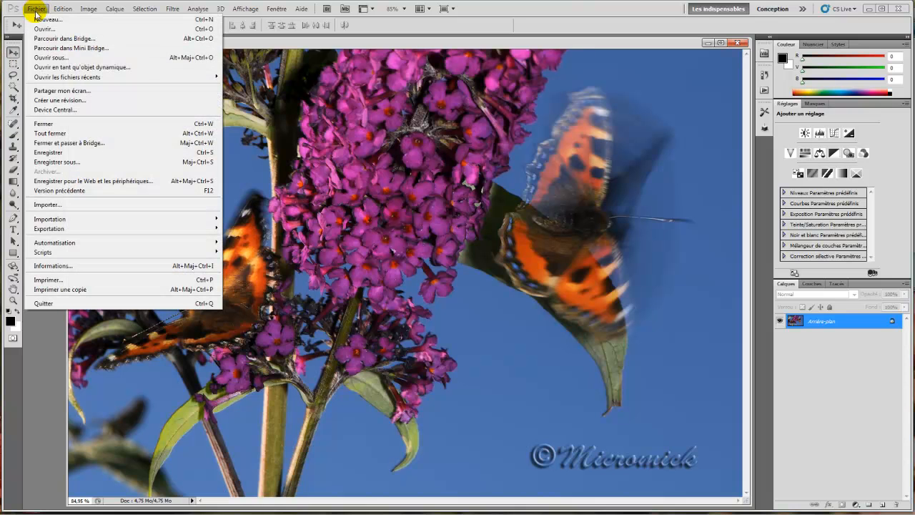
{"action": "left_click", "coordinate": [57, 161]}
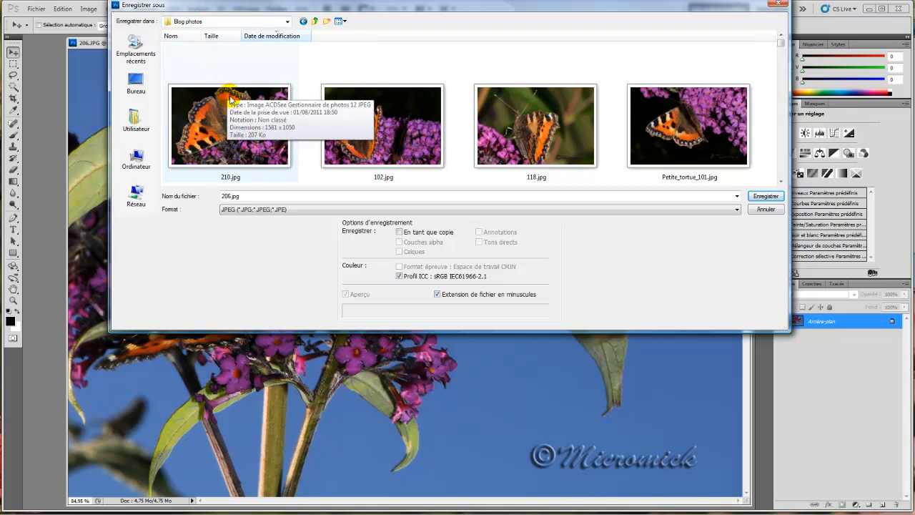
{"action": "left_click", "coordinate": [282, 209]}
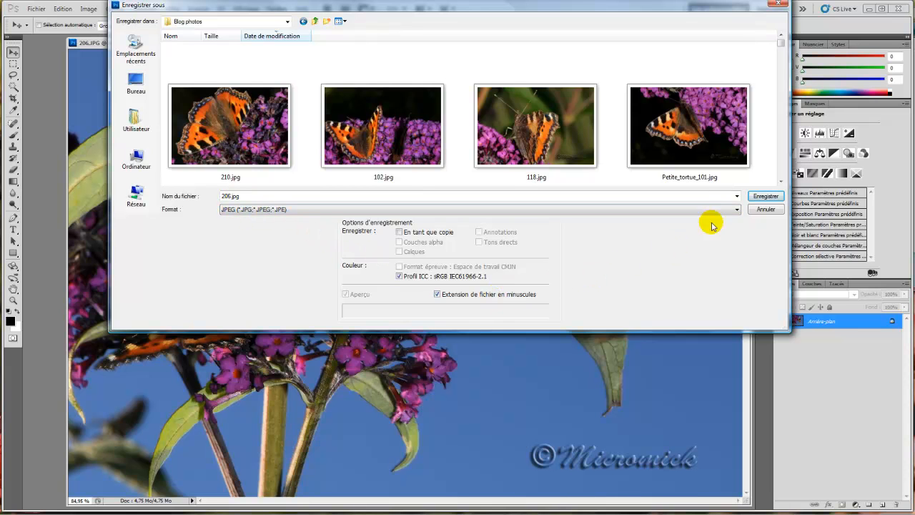
{"action": "left_click", "coordinate": [766, 198]}
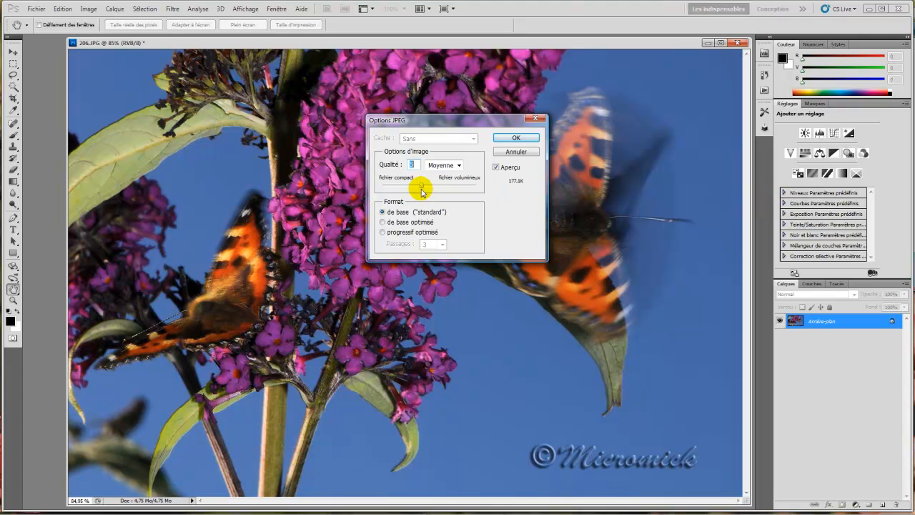
{"action": "mouse_move", "coordinate": [422, 188]}
{"action": "left_mouse_down"}
{"action": "mouse_move", "coordinate": [434, 183]}
{"action": "mouse_move", "coordinate": [419, 191]}
{"action": "left_mouse_up"}
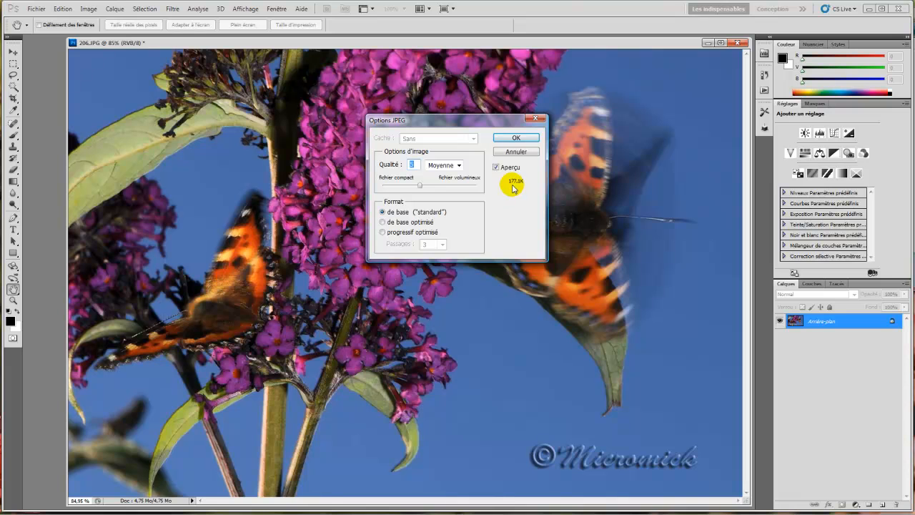
{"action": "left_click", "coordinate": [514, 137]}
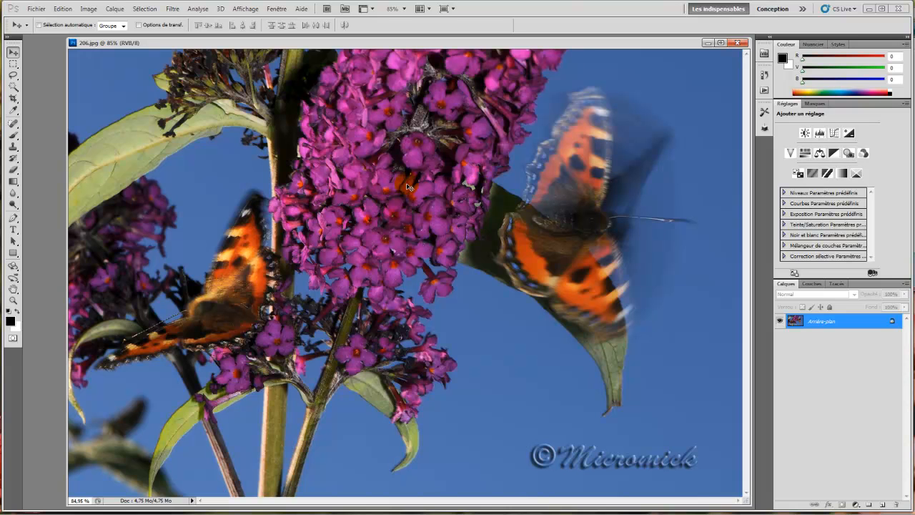
Step: Close the saved photo and show the recorded steps of the blog action
{"action": "left_click", "coordinate": [34, 10]}
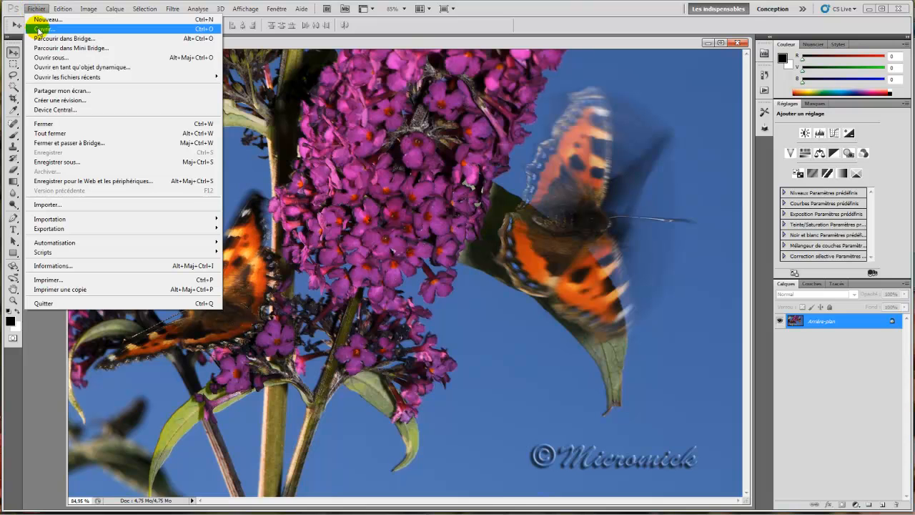
{"action": "left_click", "coordinate": [43, 125]}
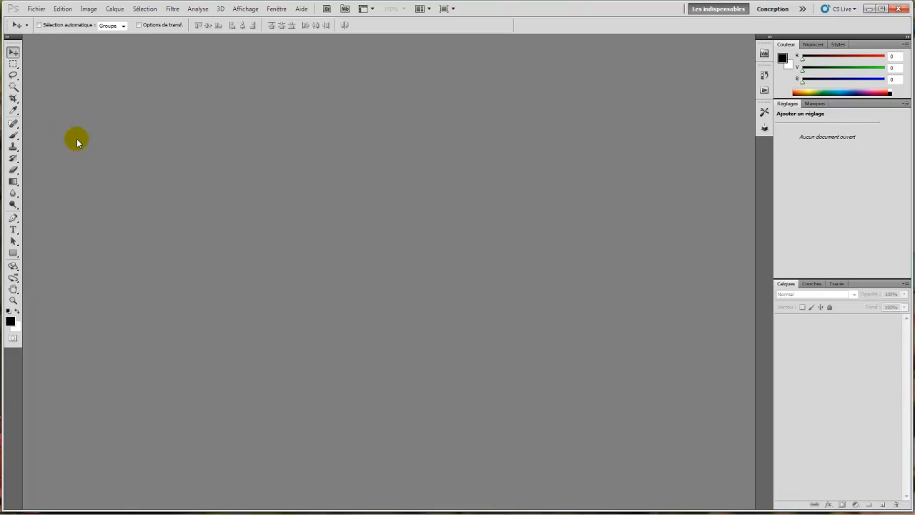
{"action": "left_click", "coordinate": [762, 91]}
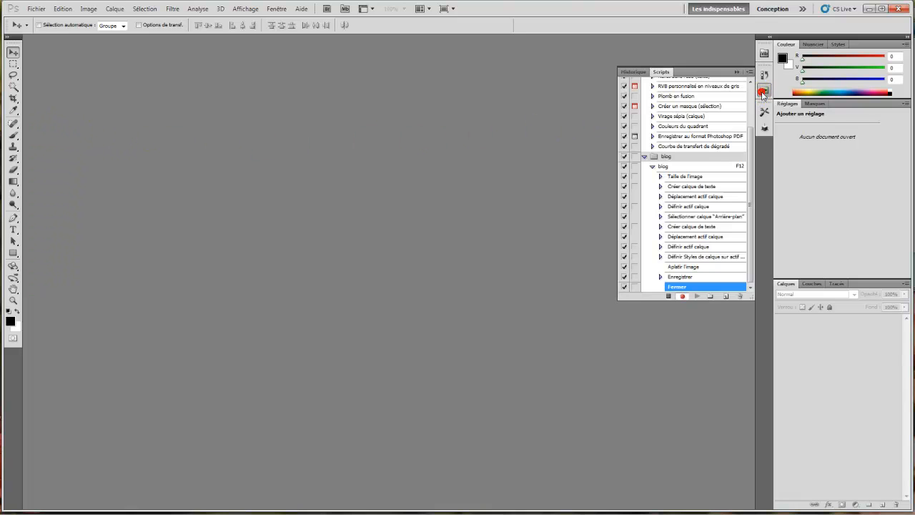
Step: Stop recording the blog action
{"action": "left_click", "coordinate": [668, 296]}
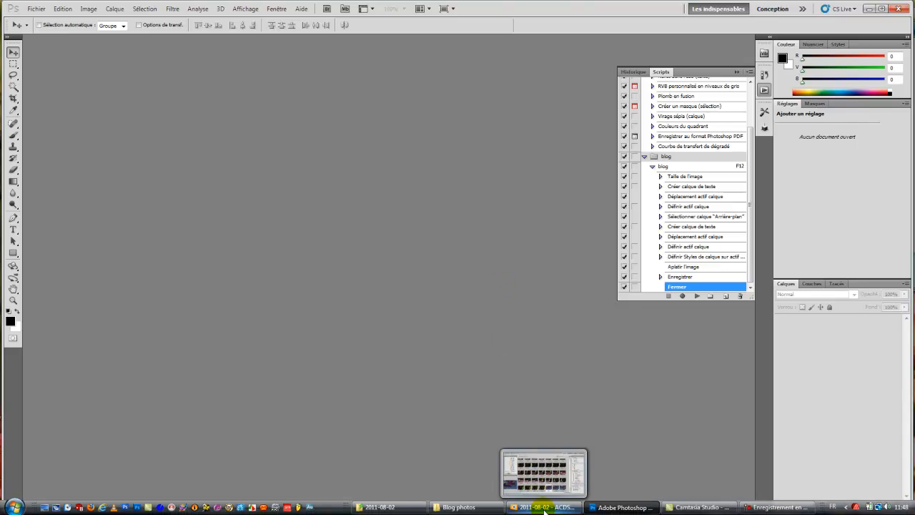
Step: Switch to ACDSee, bring 208.JPG from the 2011-08-02 folder into Photoshop, and run the blog action on it
{"action": "left_click", "coordinate": [526, 507]}
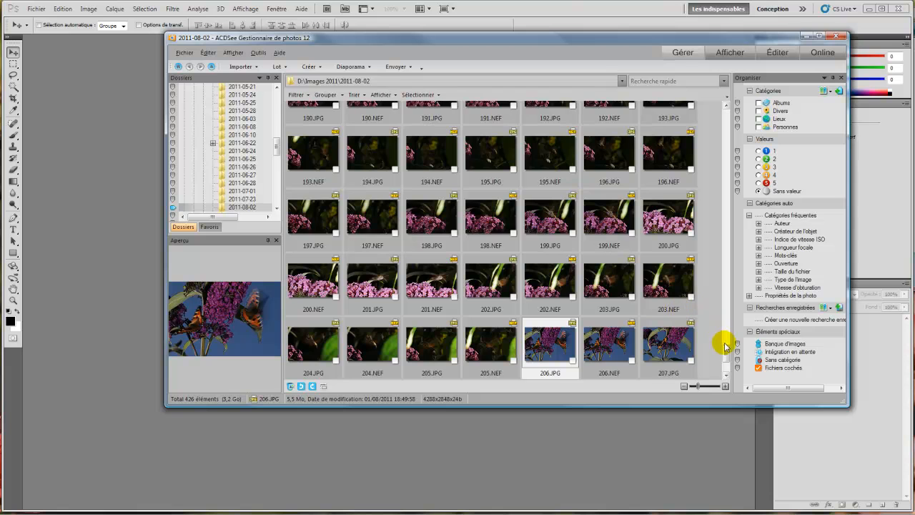
{"action": "scroll", "coordinate": [723, 350], "scroll_direction": "down", "scroll_amount": 2}
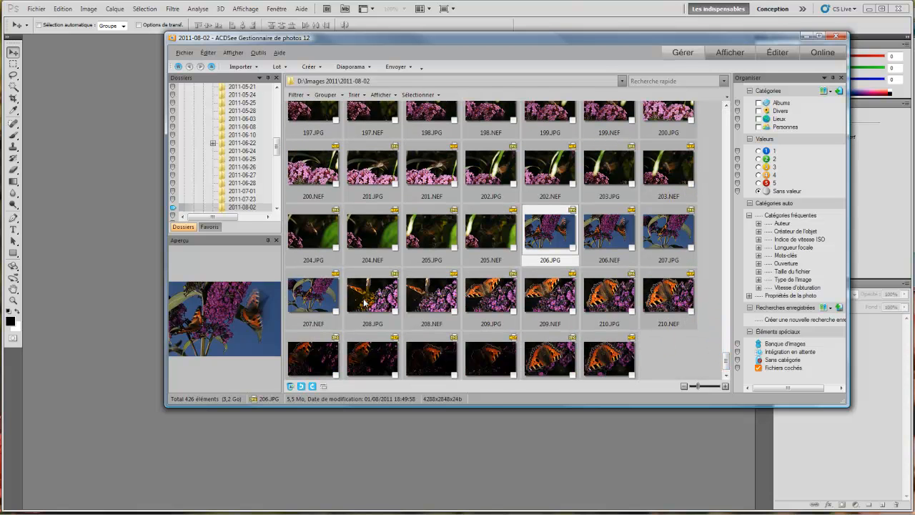
{"action": "mouse_move", "coordinate": [327, 299]}
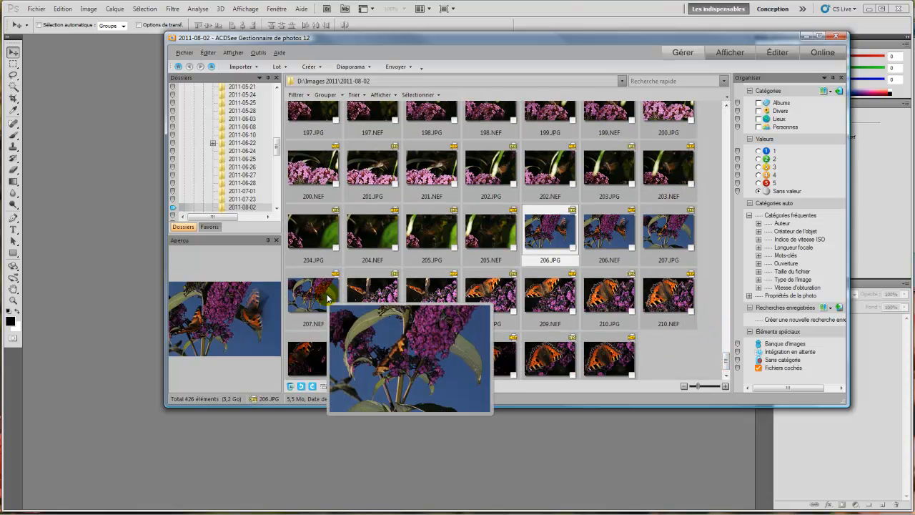
{"action": "left_click", "coordinate": [363, 289]}
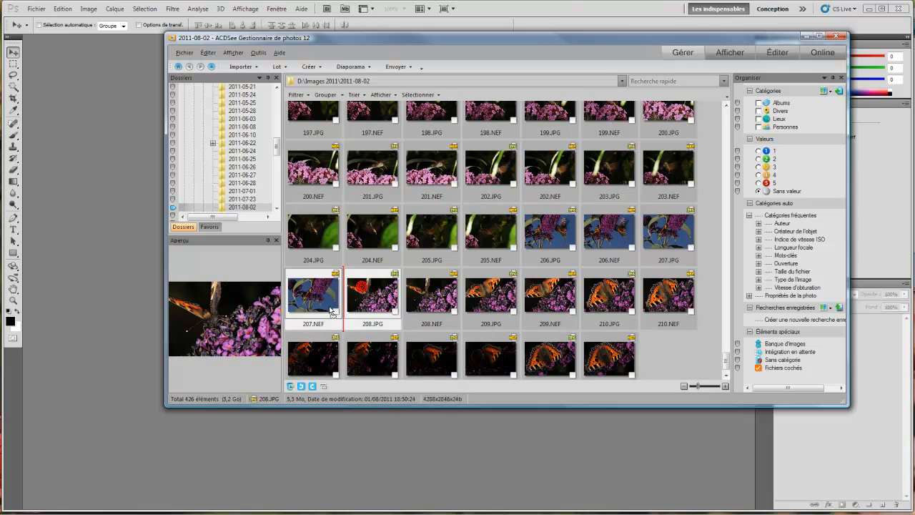
{"action": "left_click", "coordinate": [133, 288]}
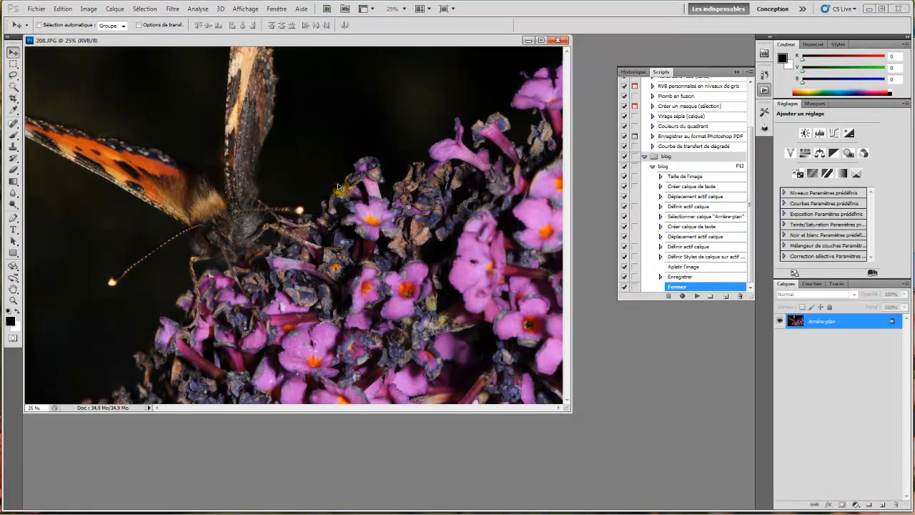
{"action": "key", "text": "F12"}
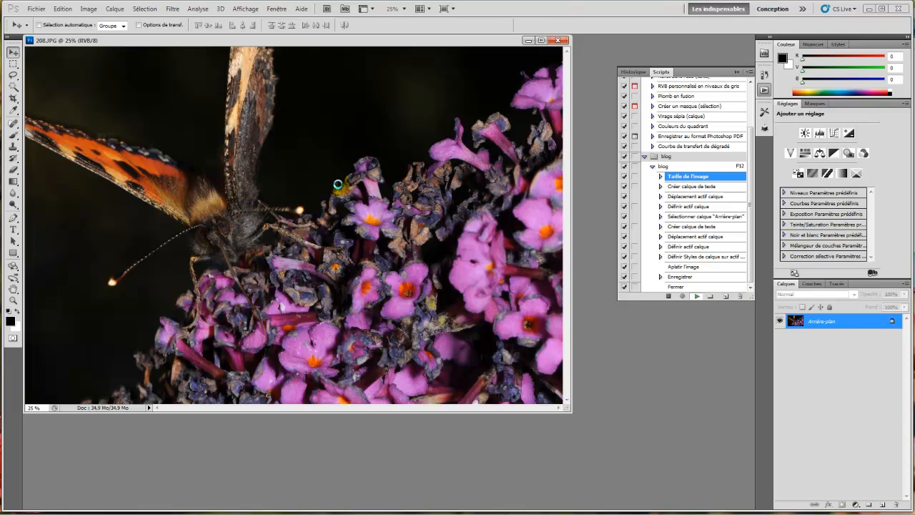